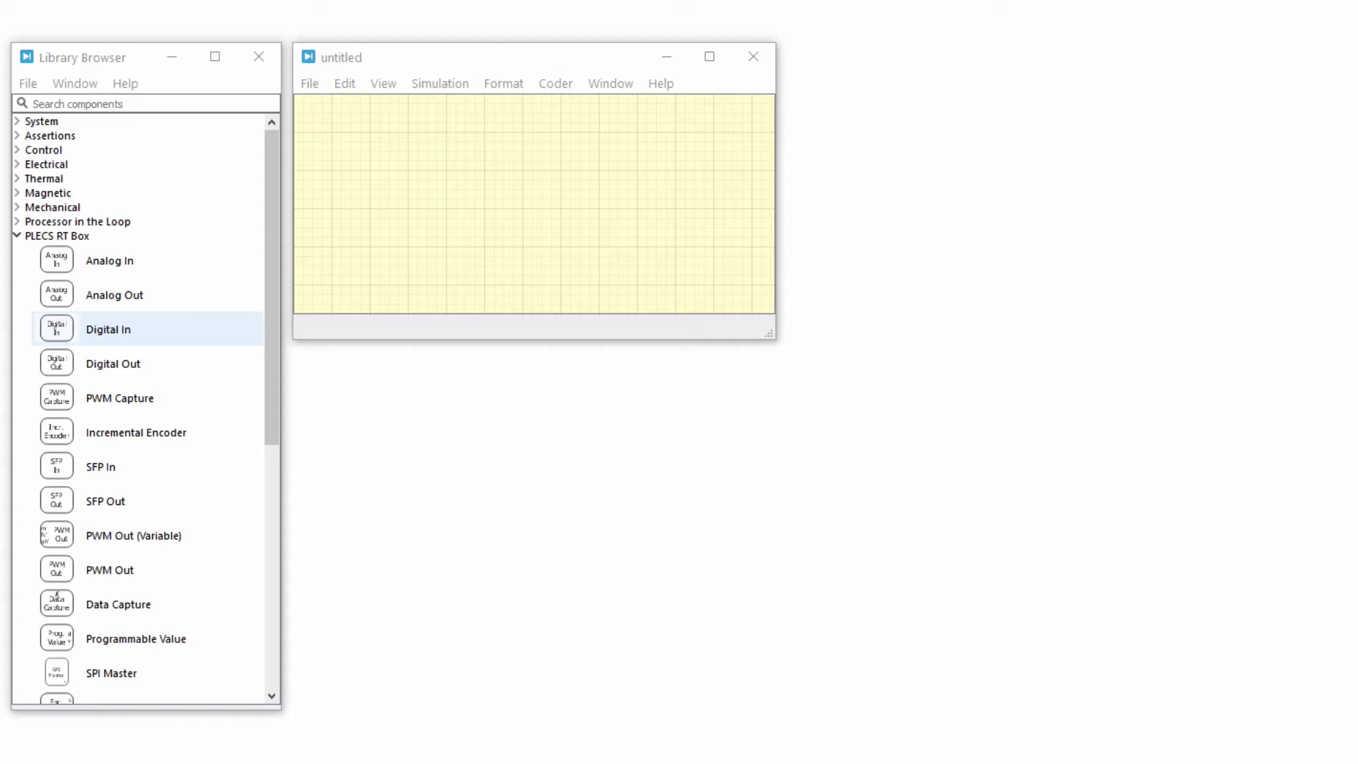
- Add a Digital In block on channel 0 with its channel shown on the block
drag(176, 328, 392, 157)
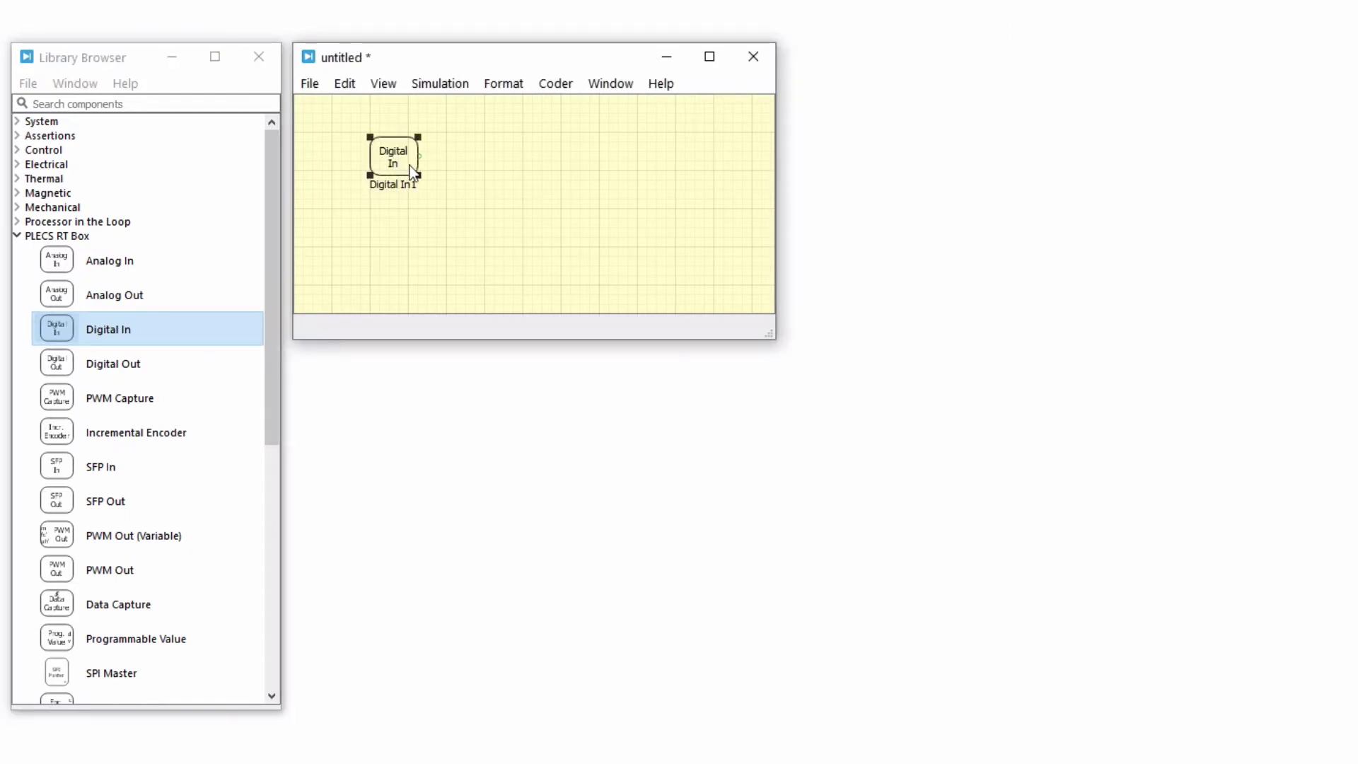
double_click(393, 157)
click(711, 230)
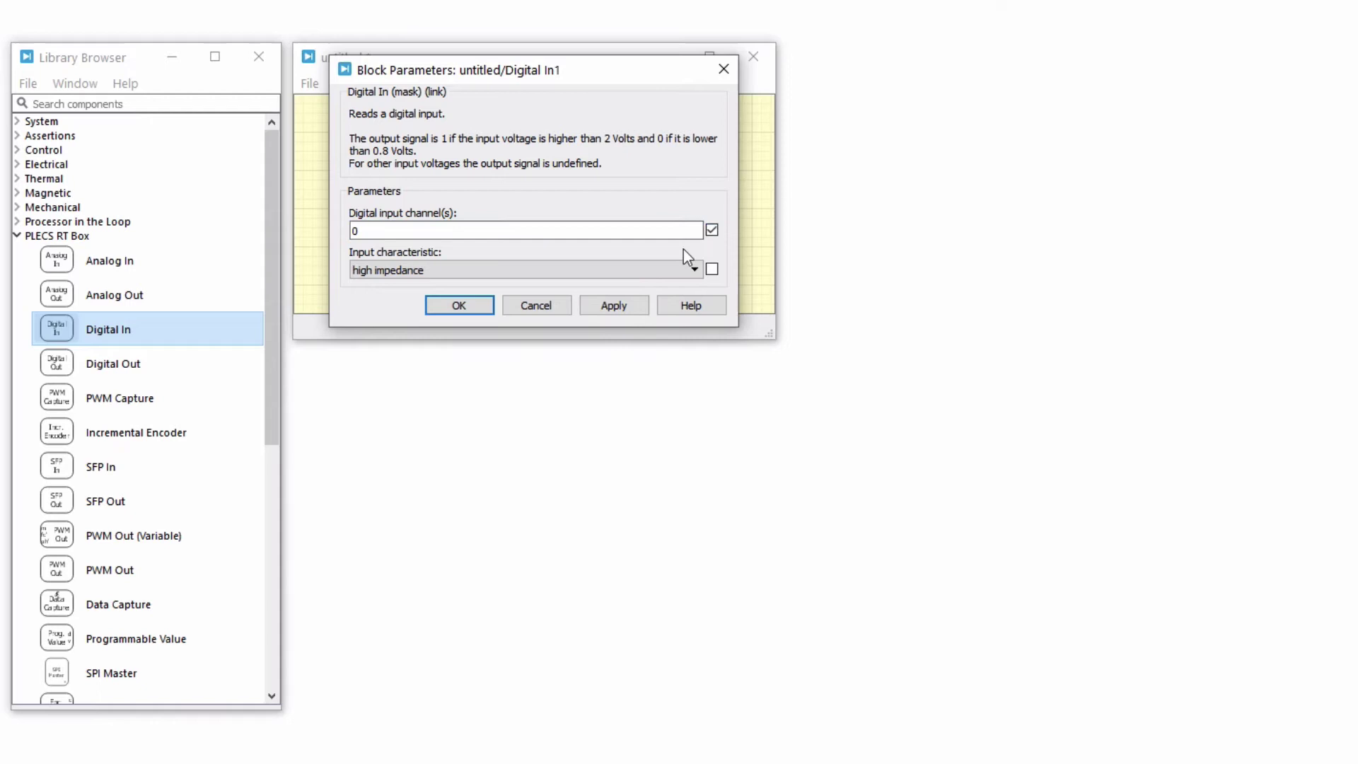
click(479, 305)
- Add a PWM Capture block below it on channel 1, showing the channel on the block
drag(233, 397, 414, 259)
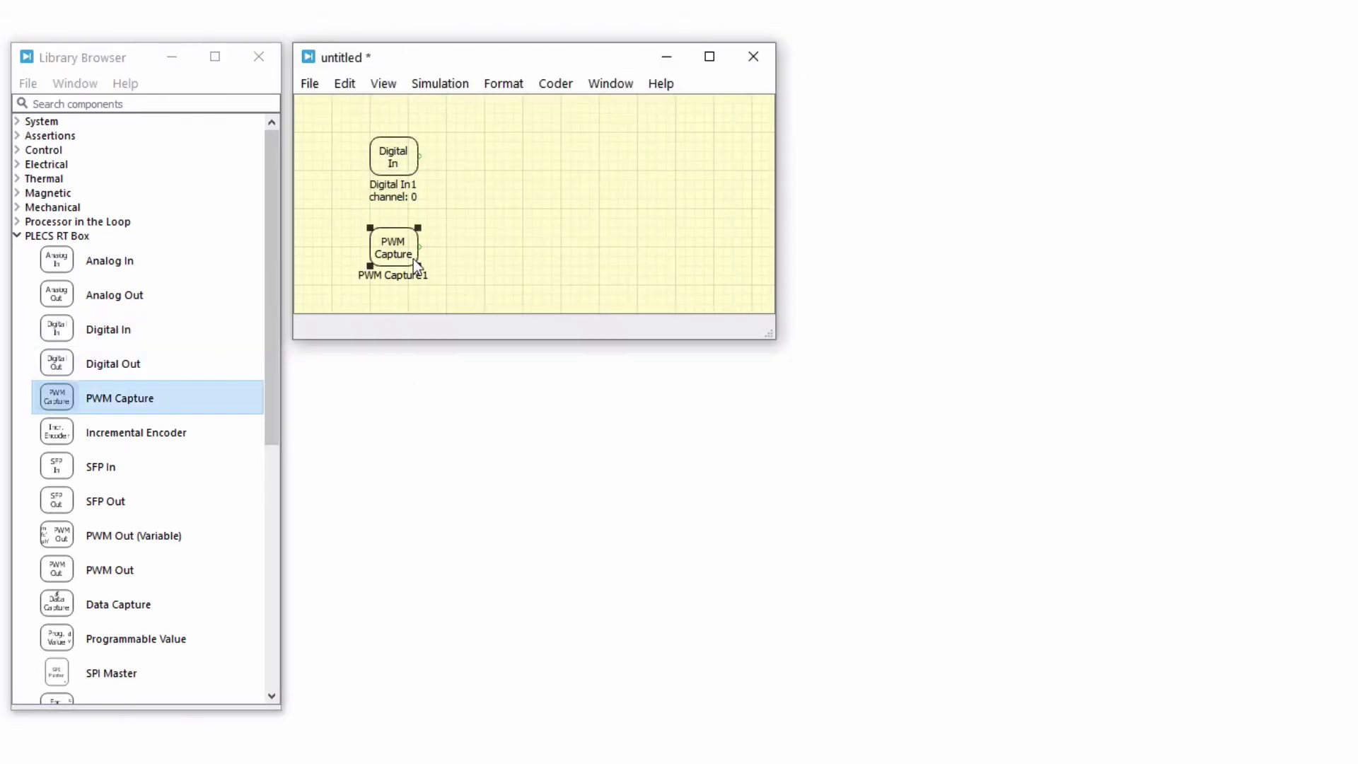
double_click(413, 259)
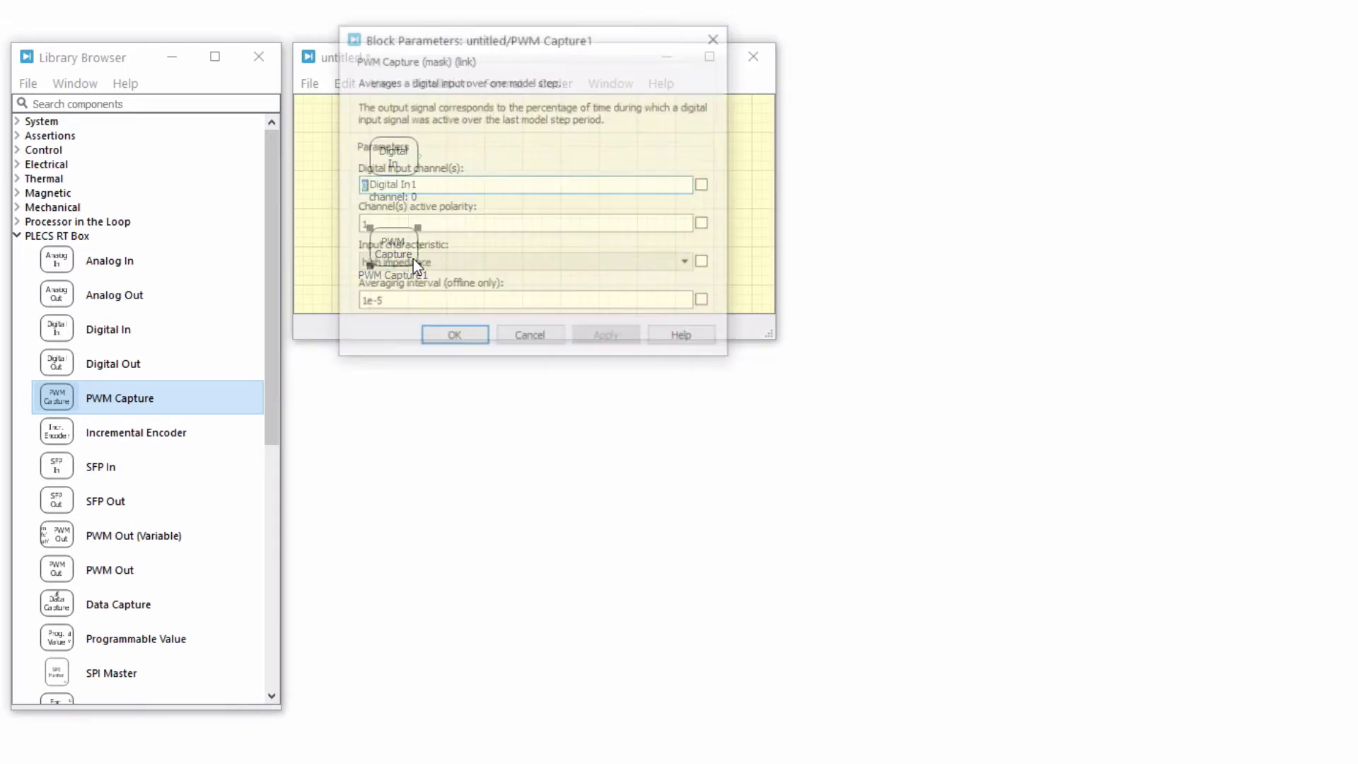
text(1)
click(706, 186)
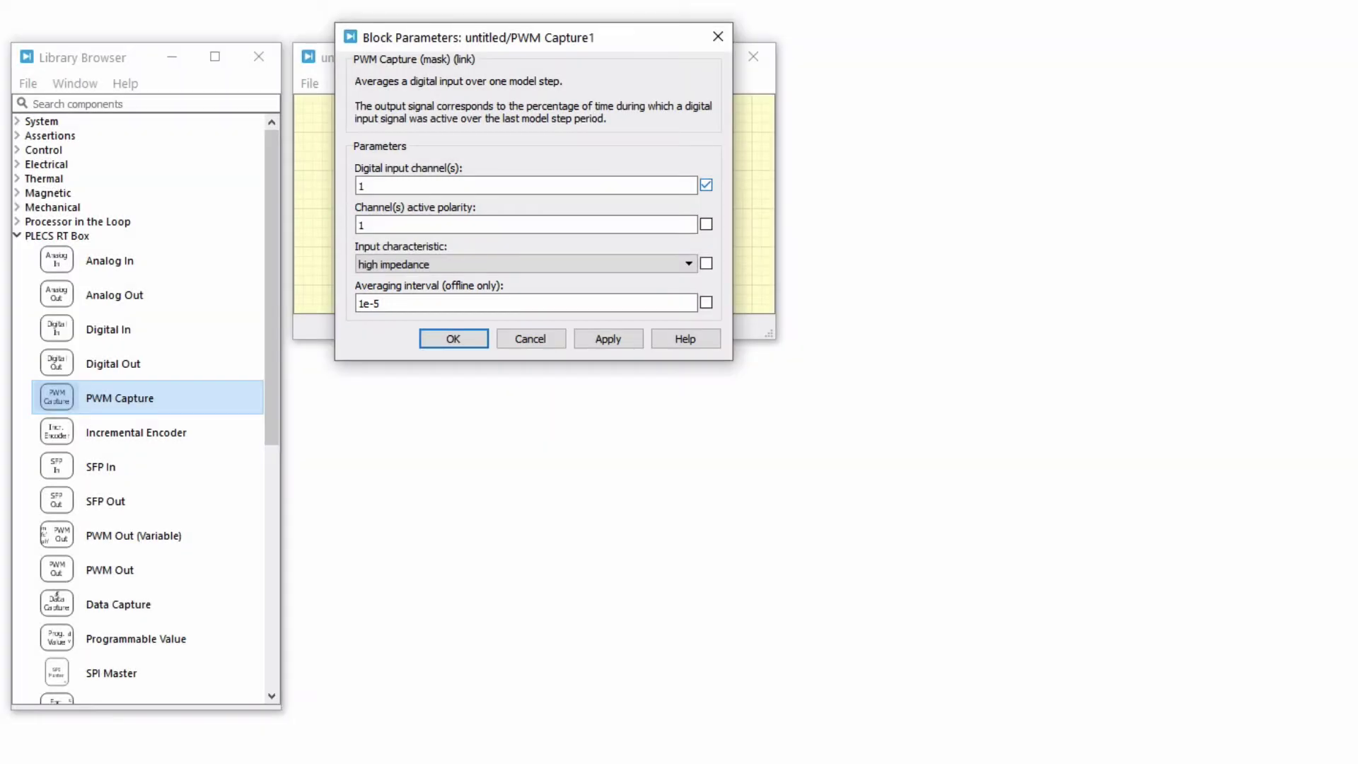
click(470, 336)
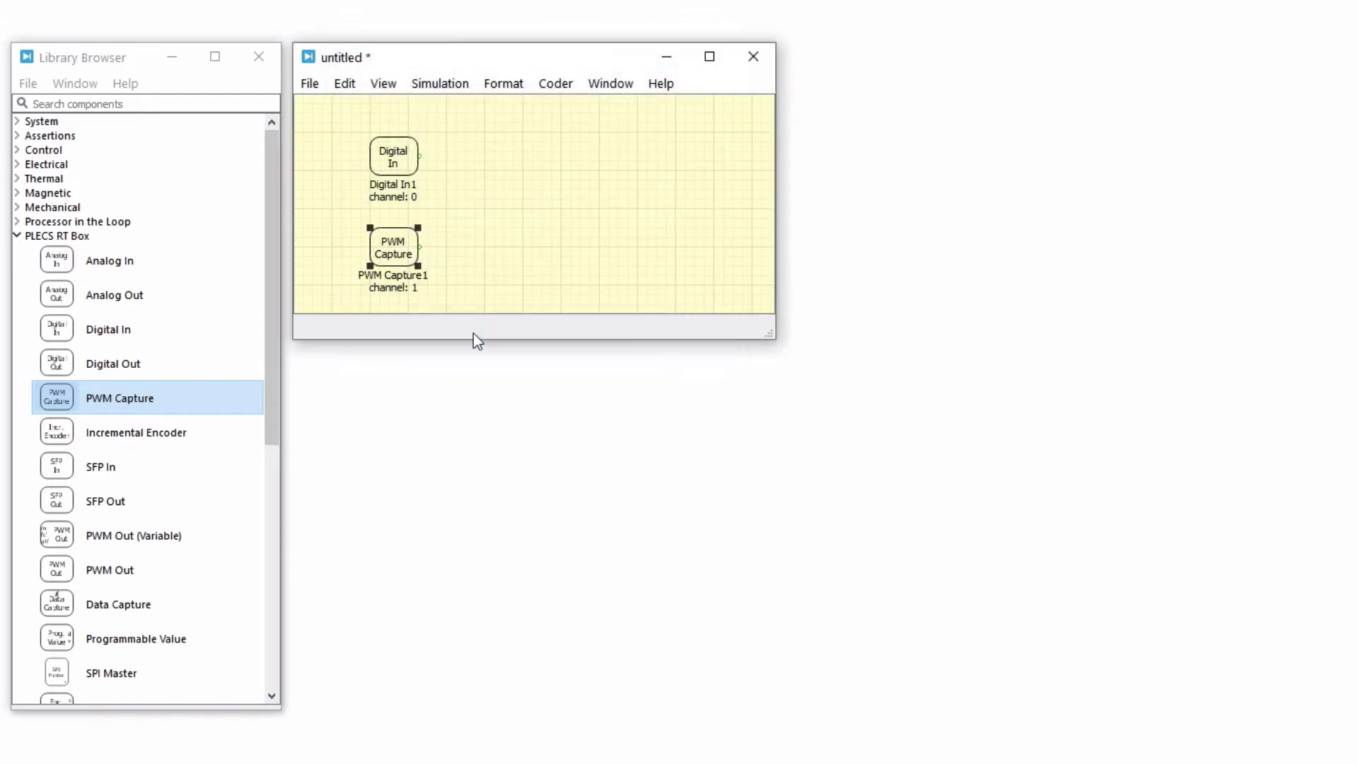
- Add a Signal Multiplexer from the library and give it 2 inputs
click(179, 105)
text(sign)
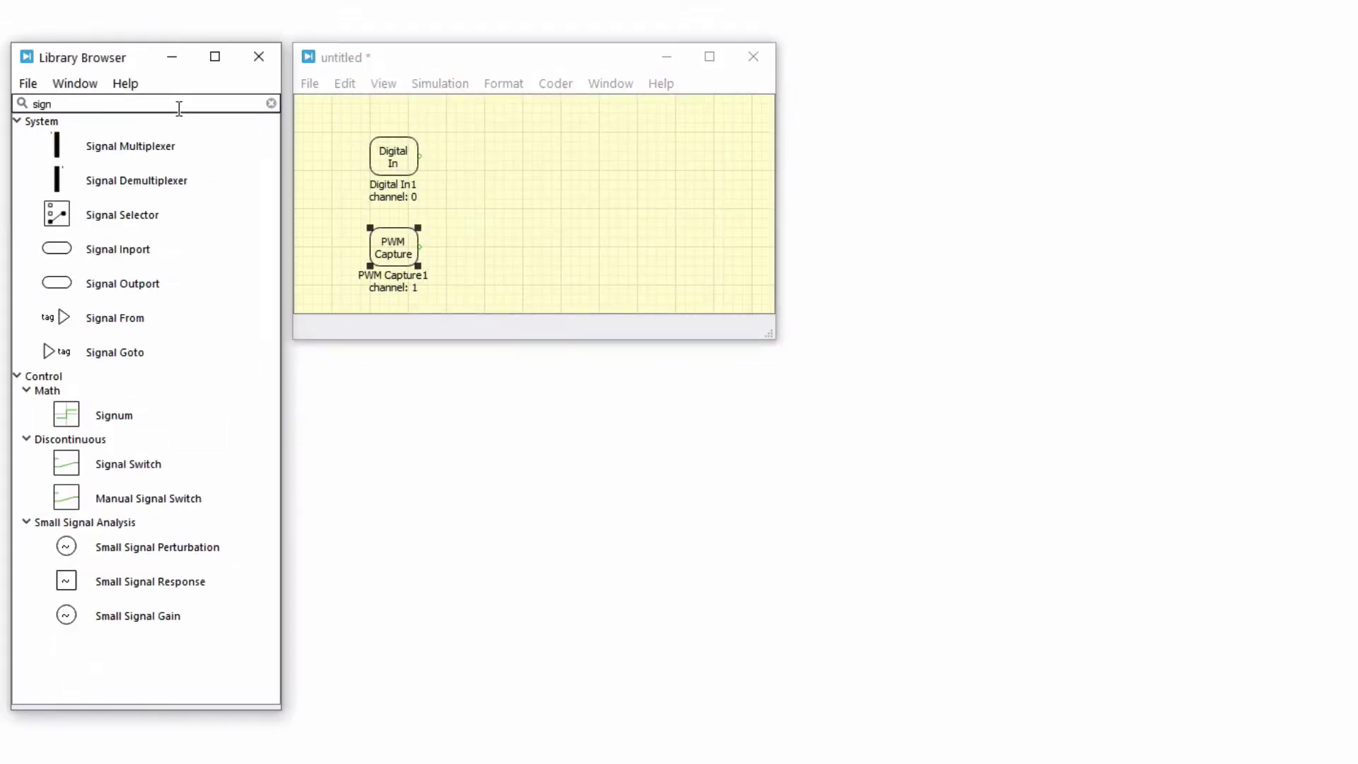
drag(113, 146, 473, 206)
double_click(471, 198)
text(2)
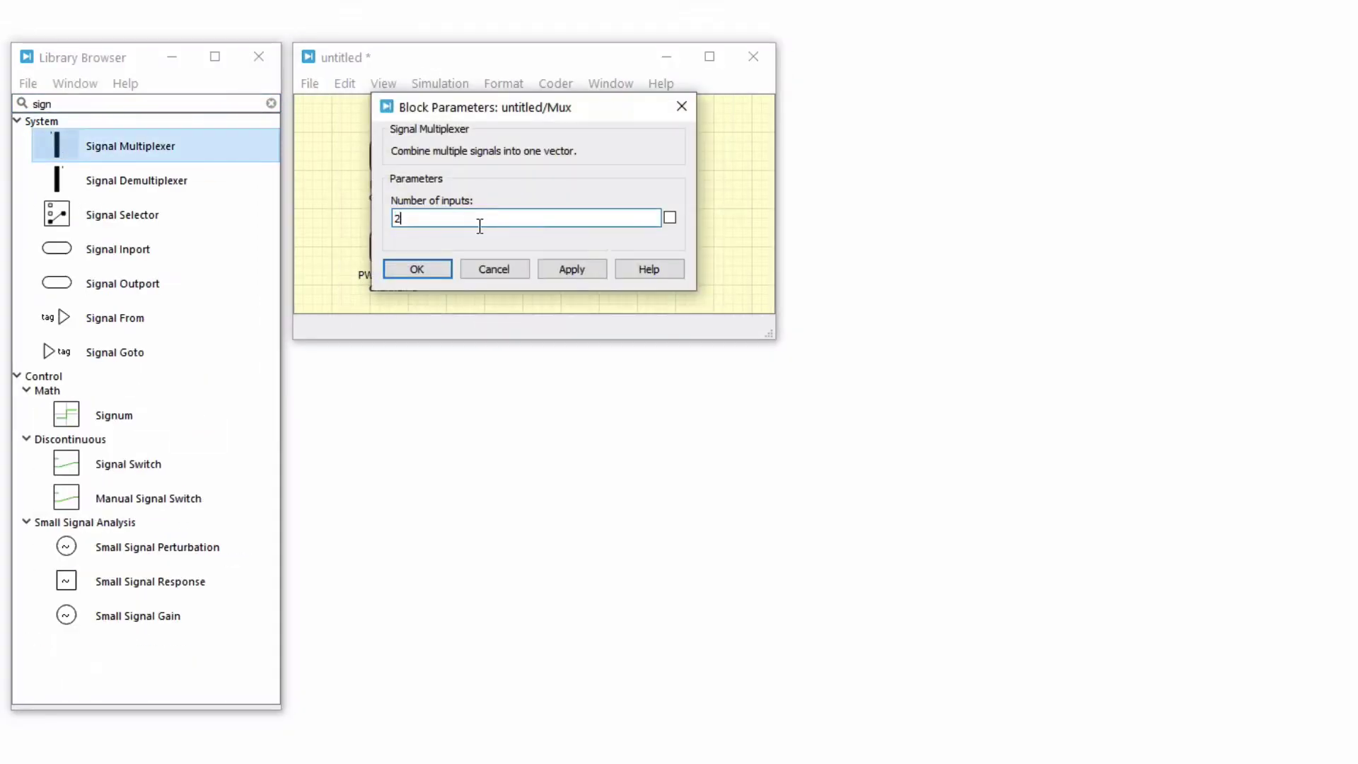
click(416, 269)
- Add a Scope right of the multiplexer and wire Digital In and Scope to it
double_click(165, 104)
text(sco)
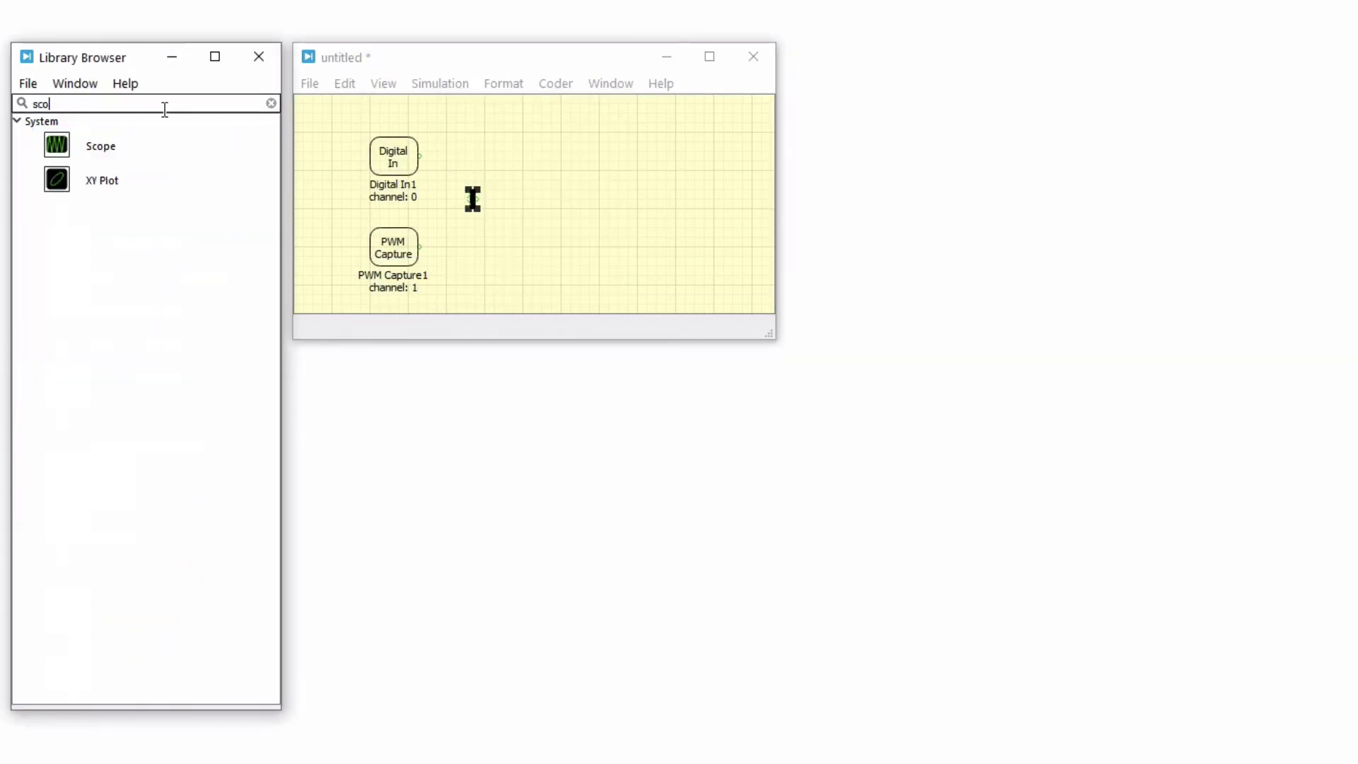
mouse_move(92, 149)
mouse_down()
mouse_move(520, 205)
mouse_move(474, 199)
mouse_move(422, 156)
mouse_up()
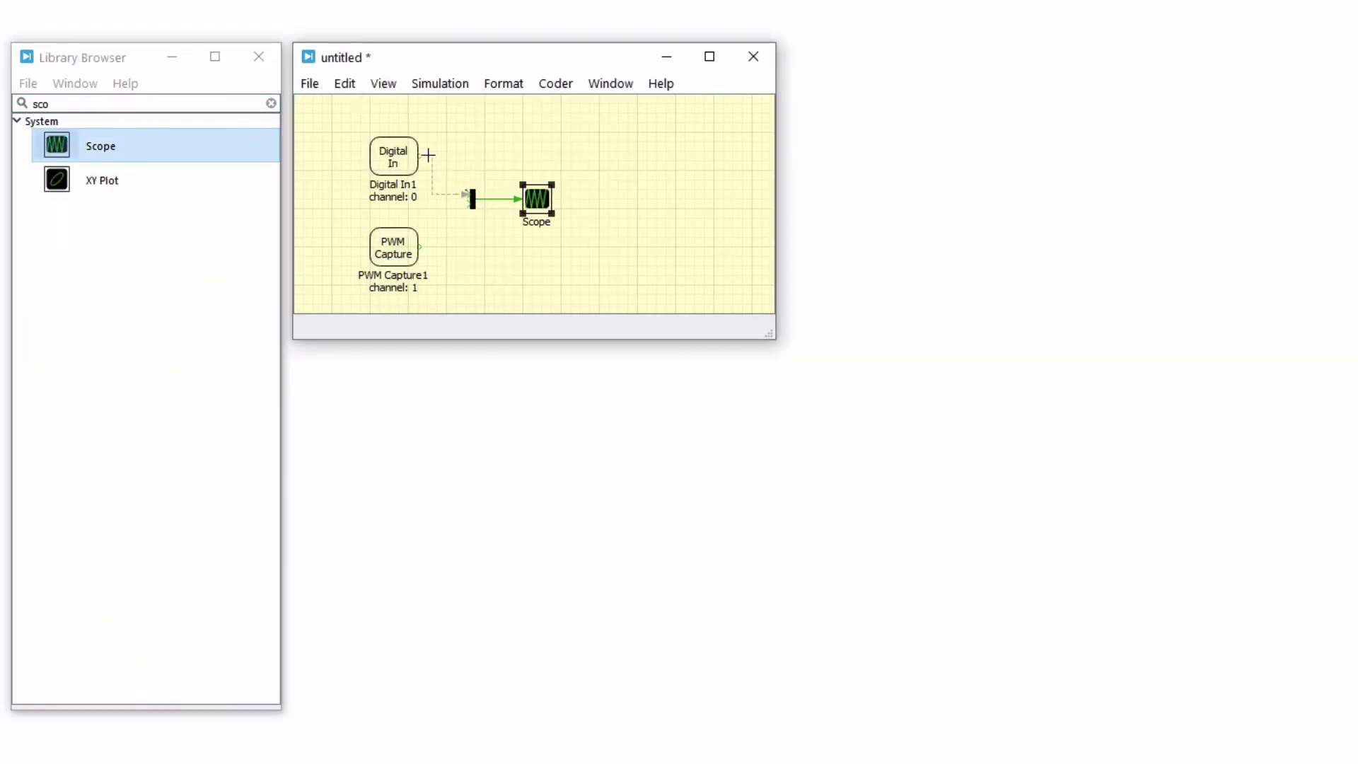
drag(467, 204, 423, 247)
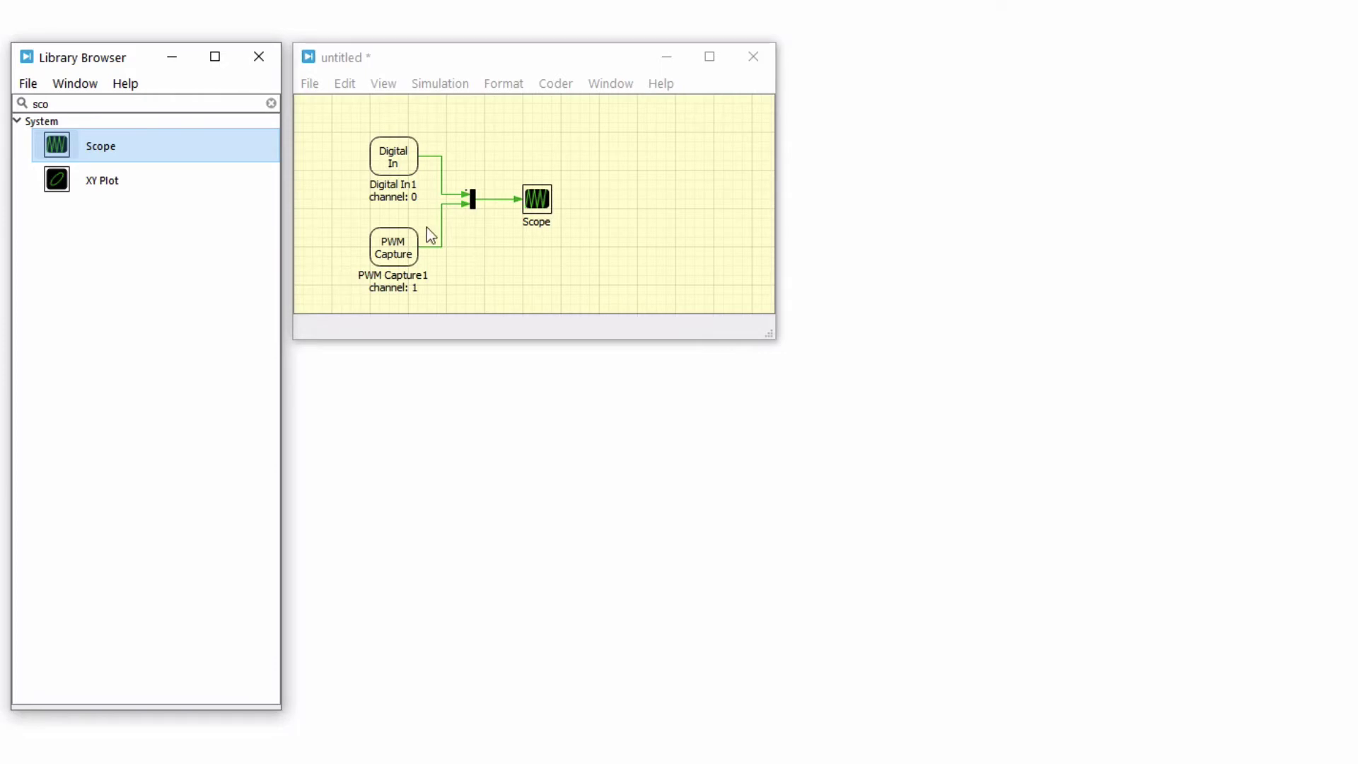
- Add a PWM Out block on channels 0:1 with its channels shown on the block
double_click(221, 105)
key(BackSpace)
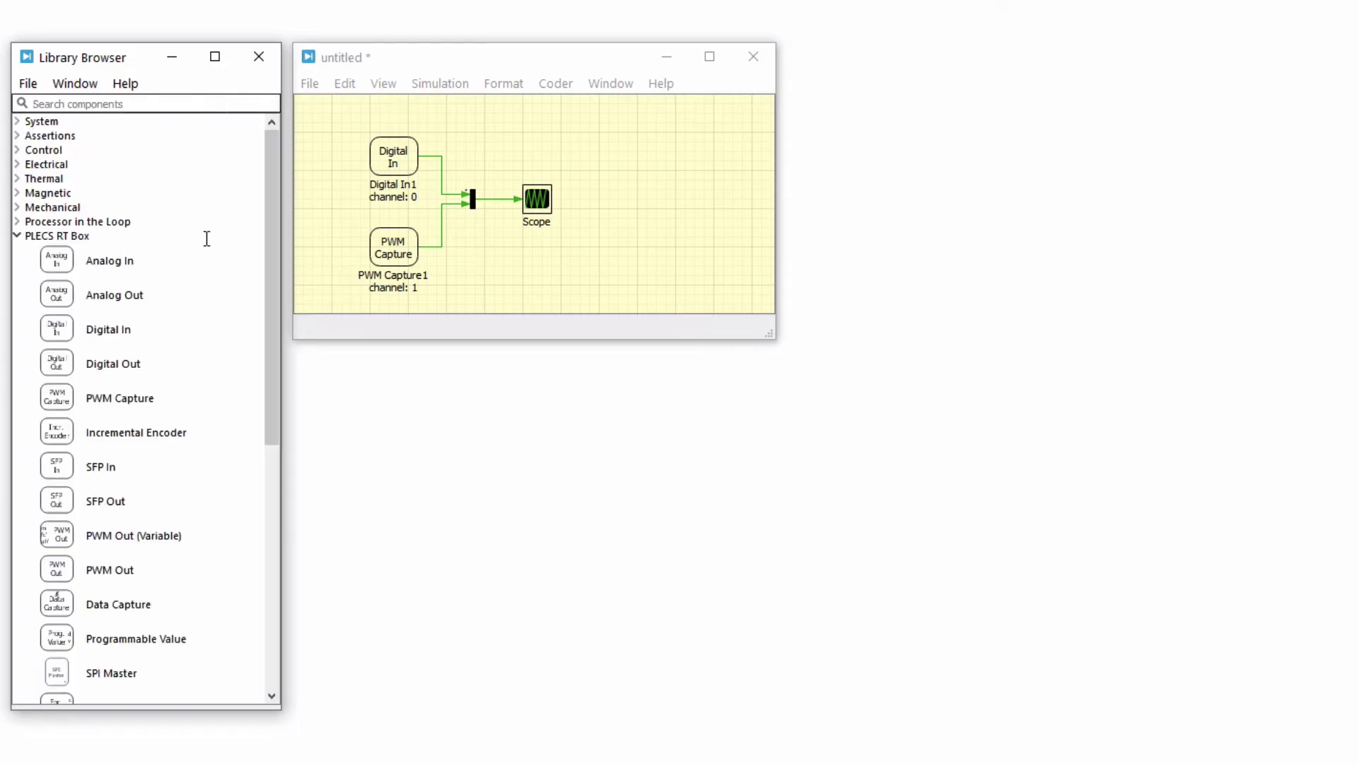
drag(183, 578, 728, 206)
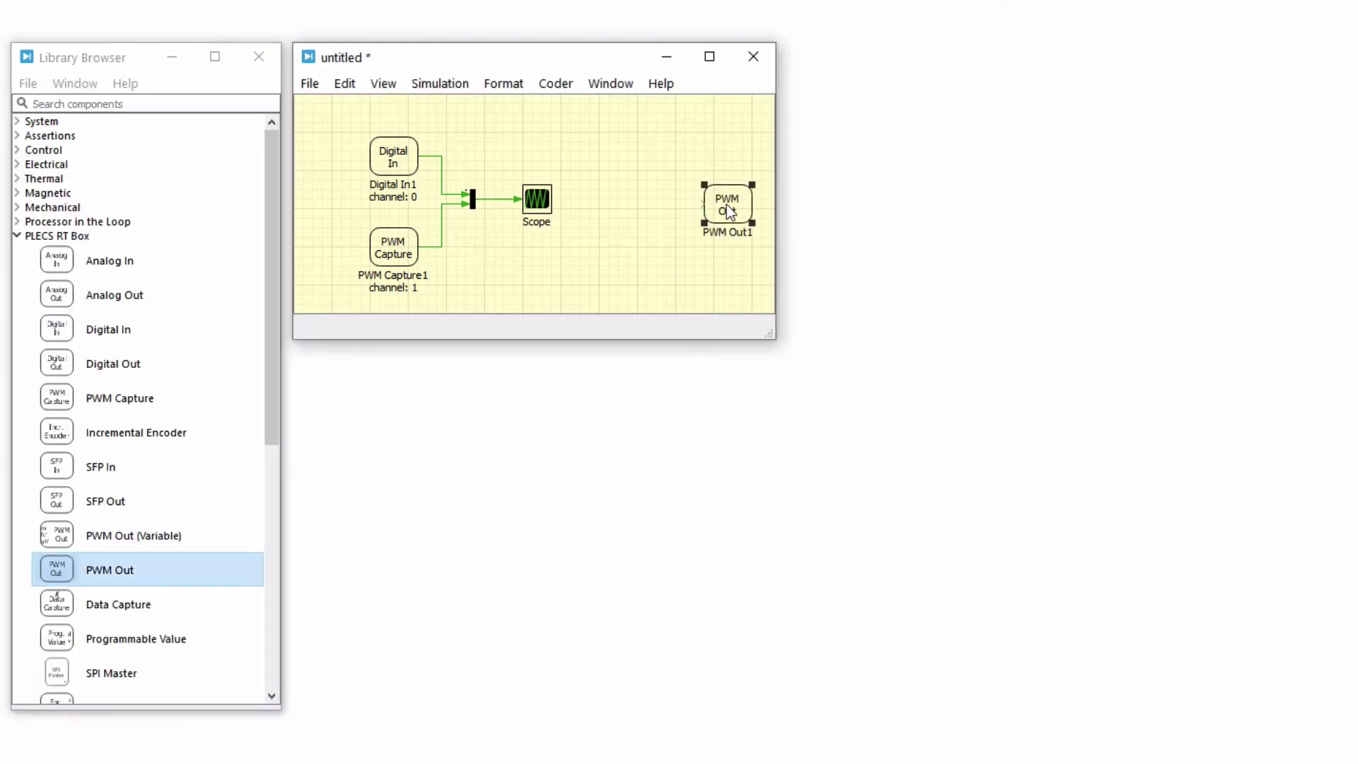
double_click(747, 221)
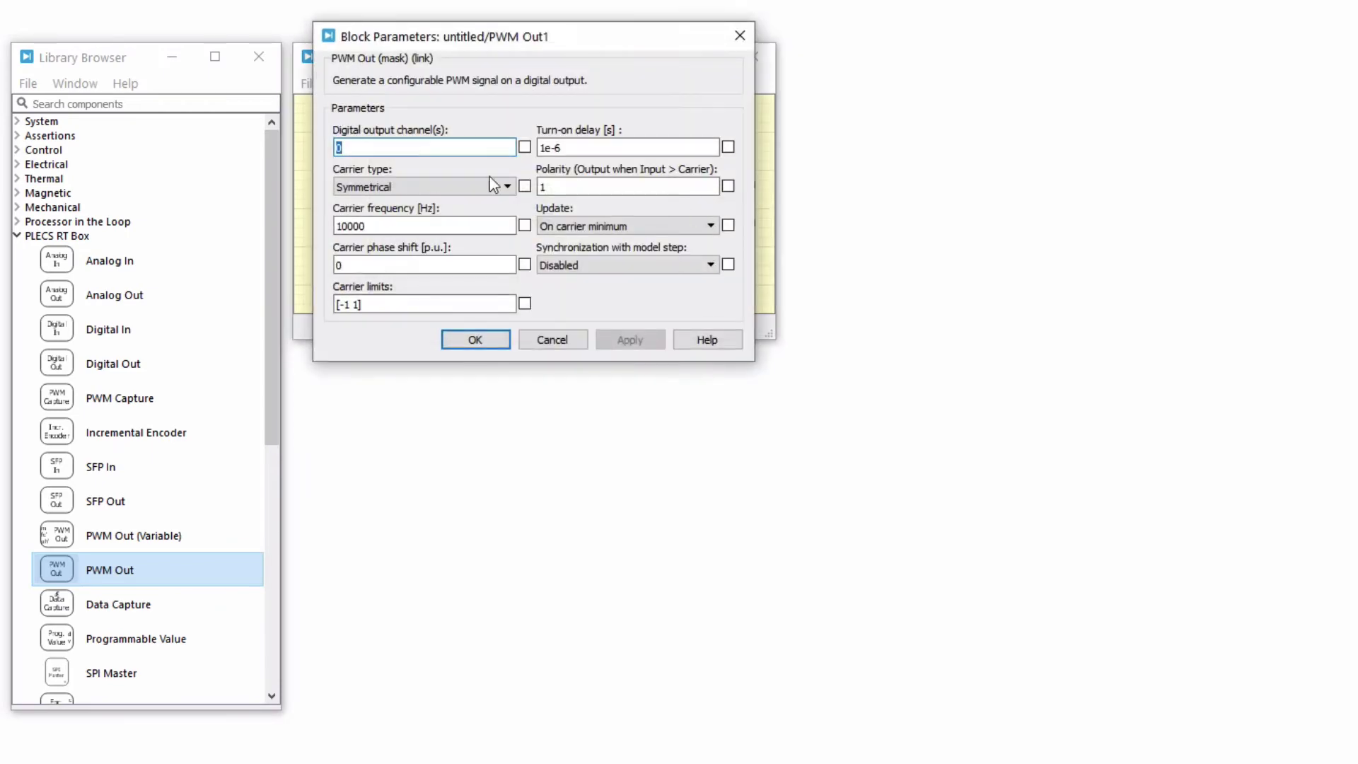
click(430, 147)
text(:1)
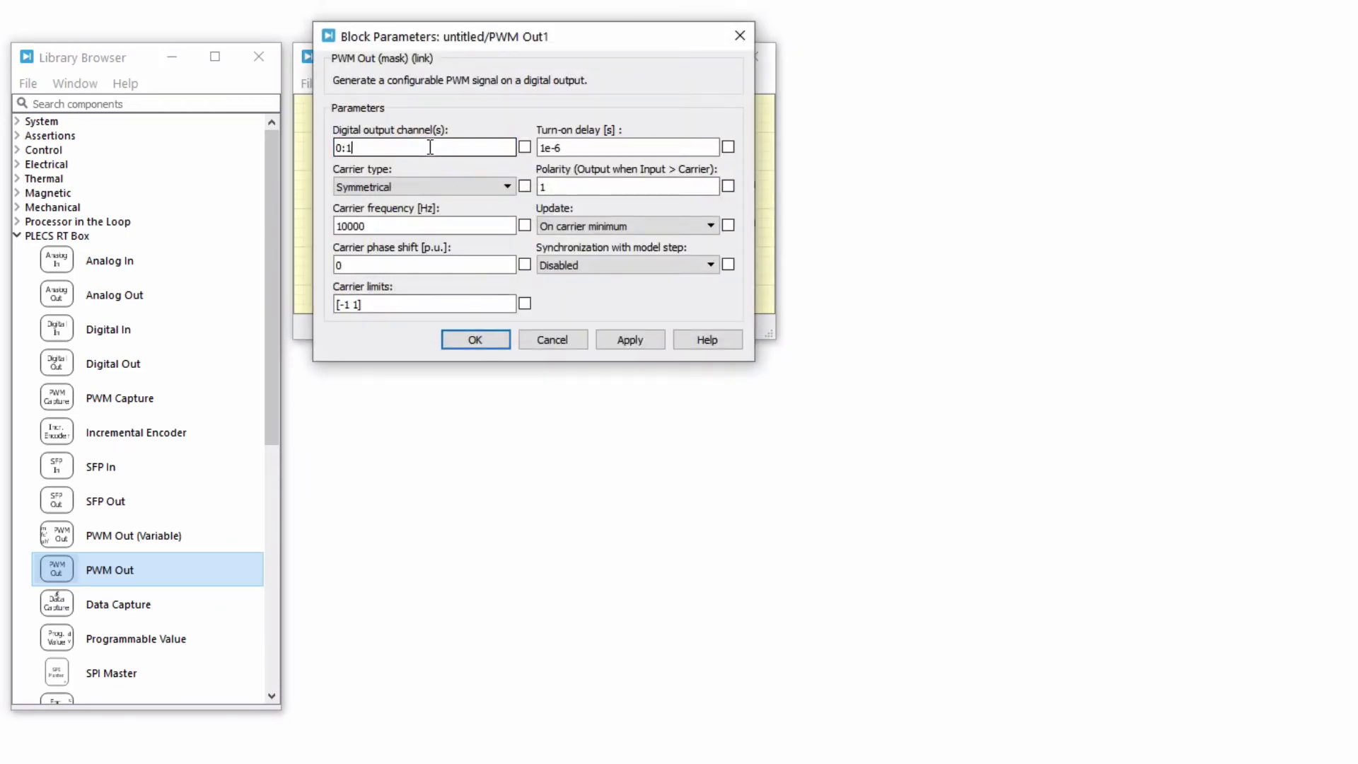
click(524, 147)
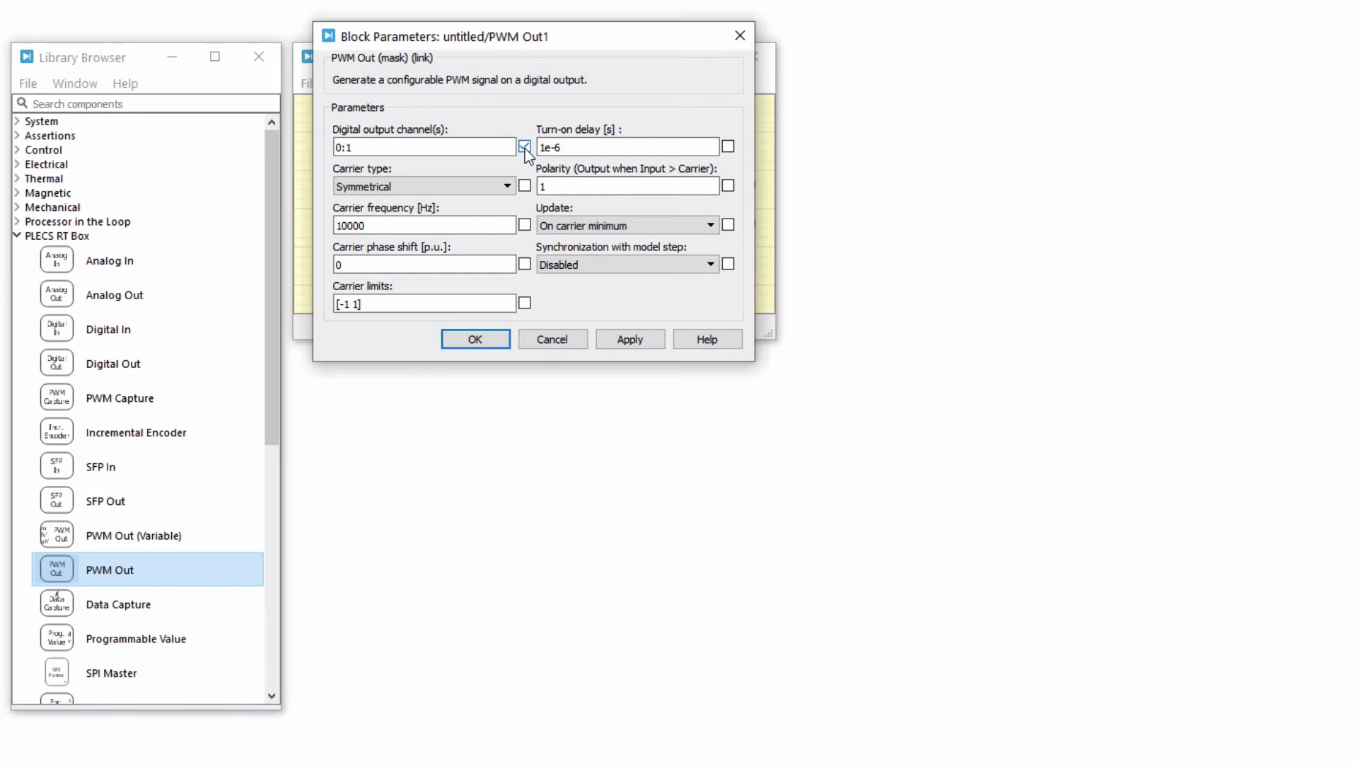
click(640, 338)
click(499, 338)
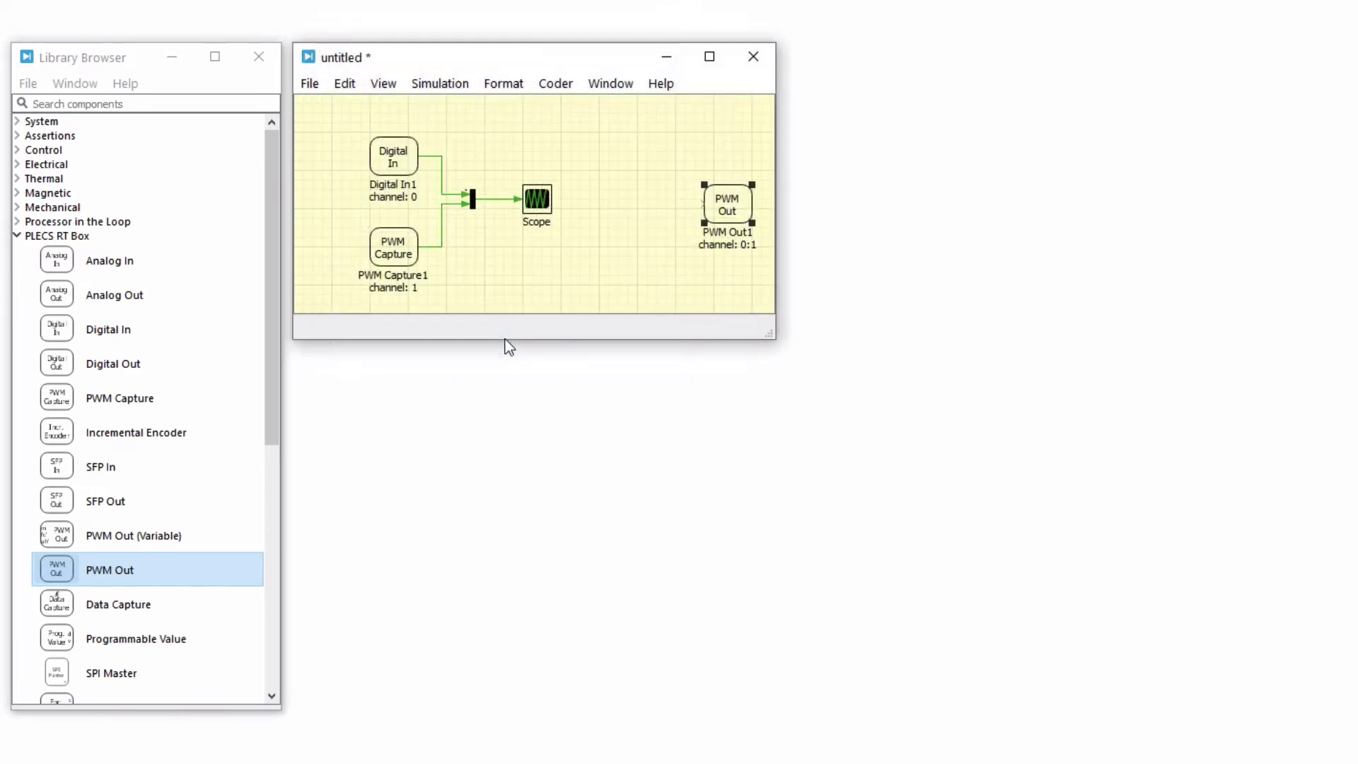
- Add a Constant block, left at its default value of 0, near PWM Out
click(240, 104)
text(con)
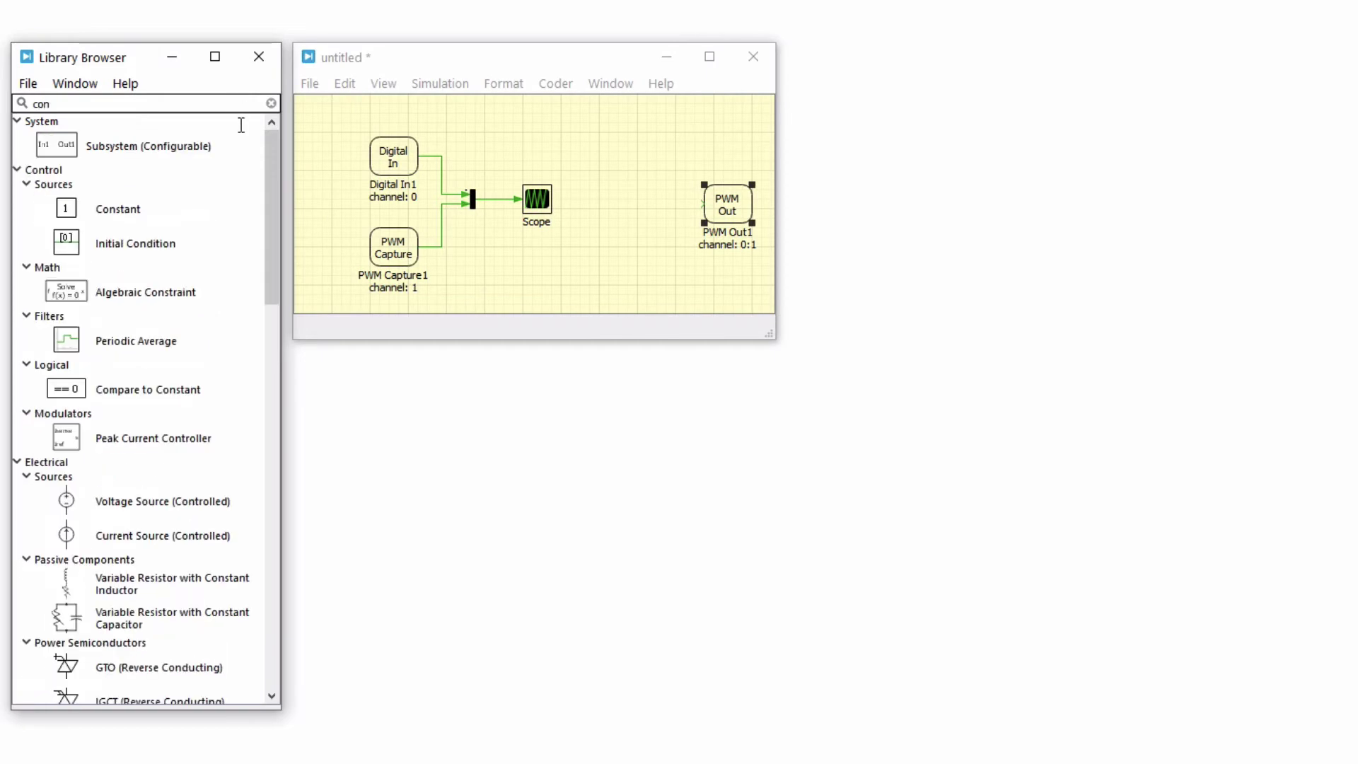
drag(67, 207, 600, 204)
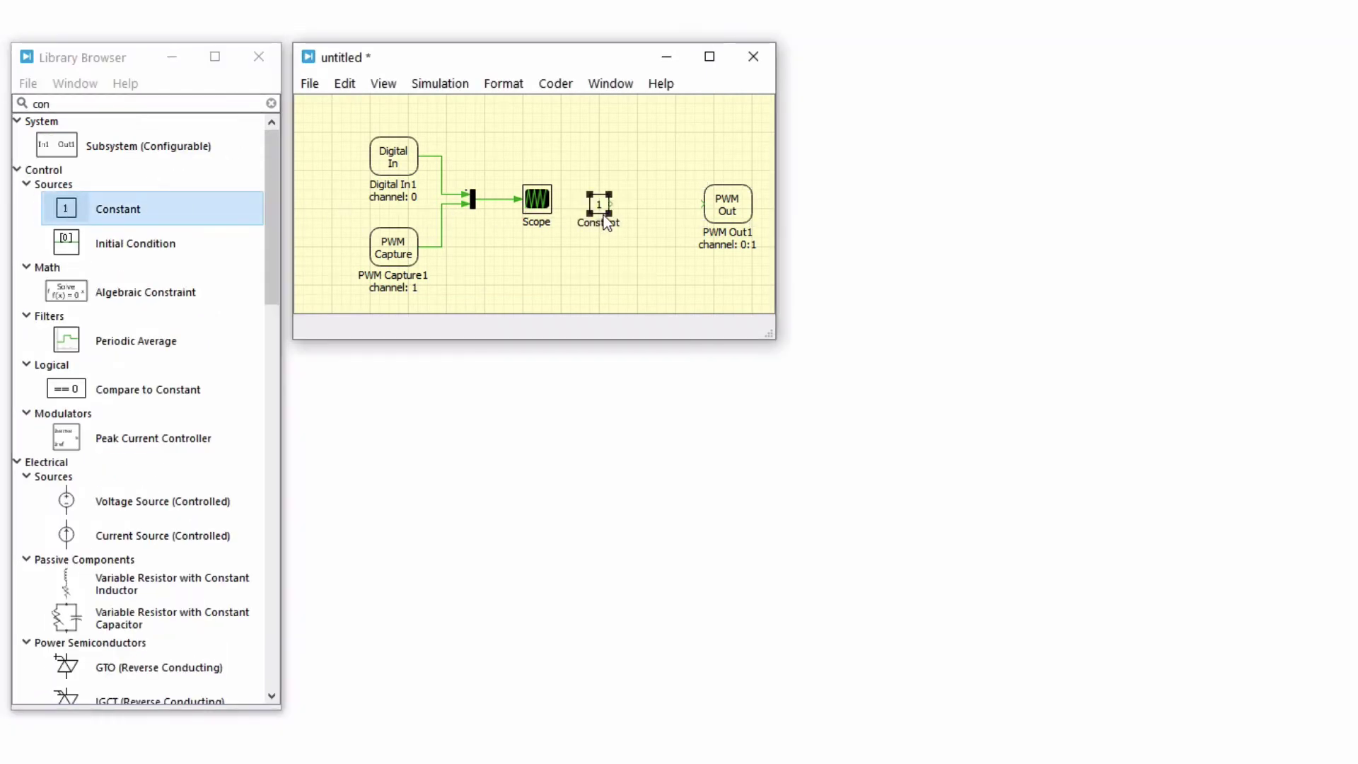
double_click(598, 205)
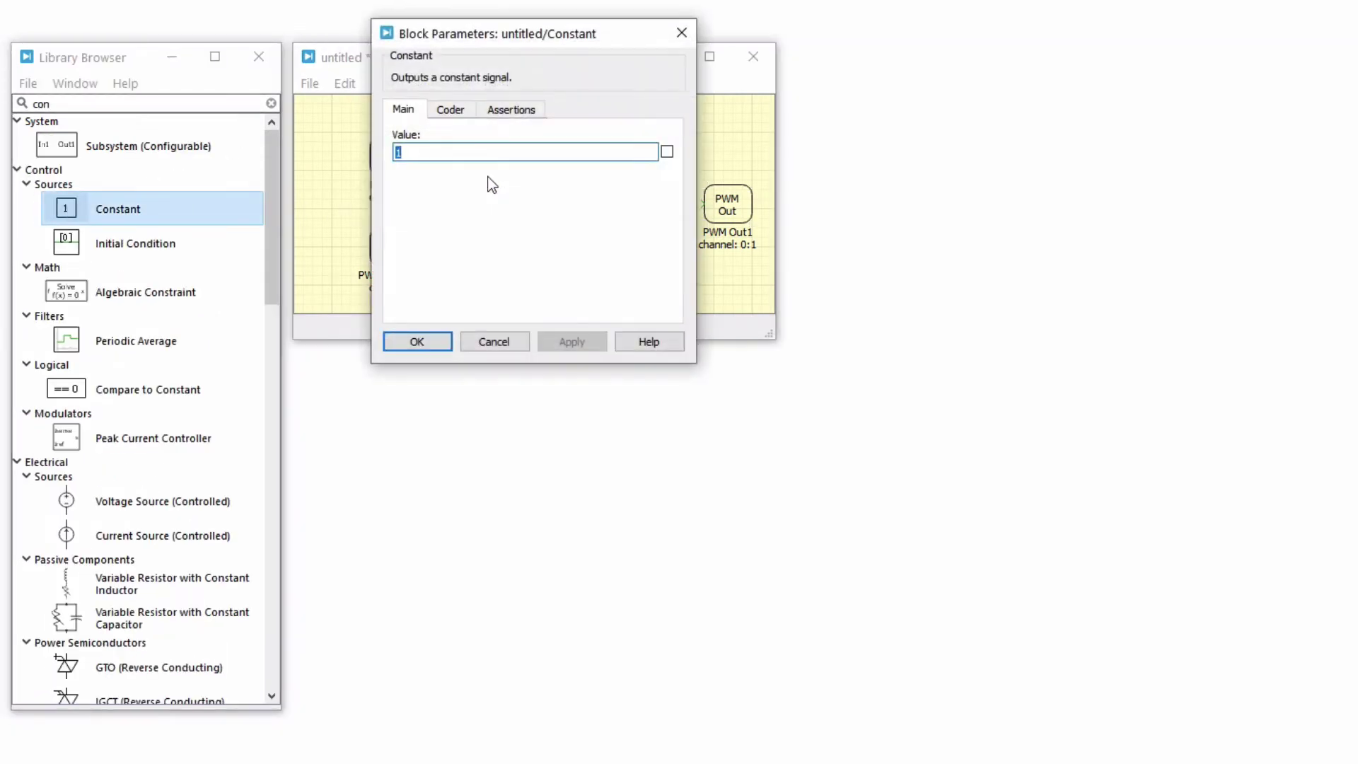
click(493, 342)
drag(577, 212, 573, 213)
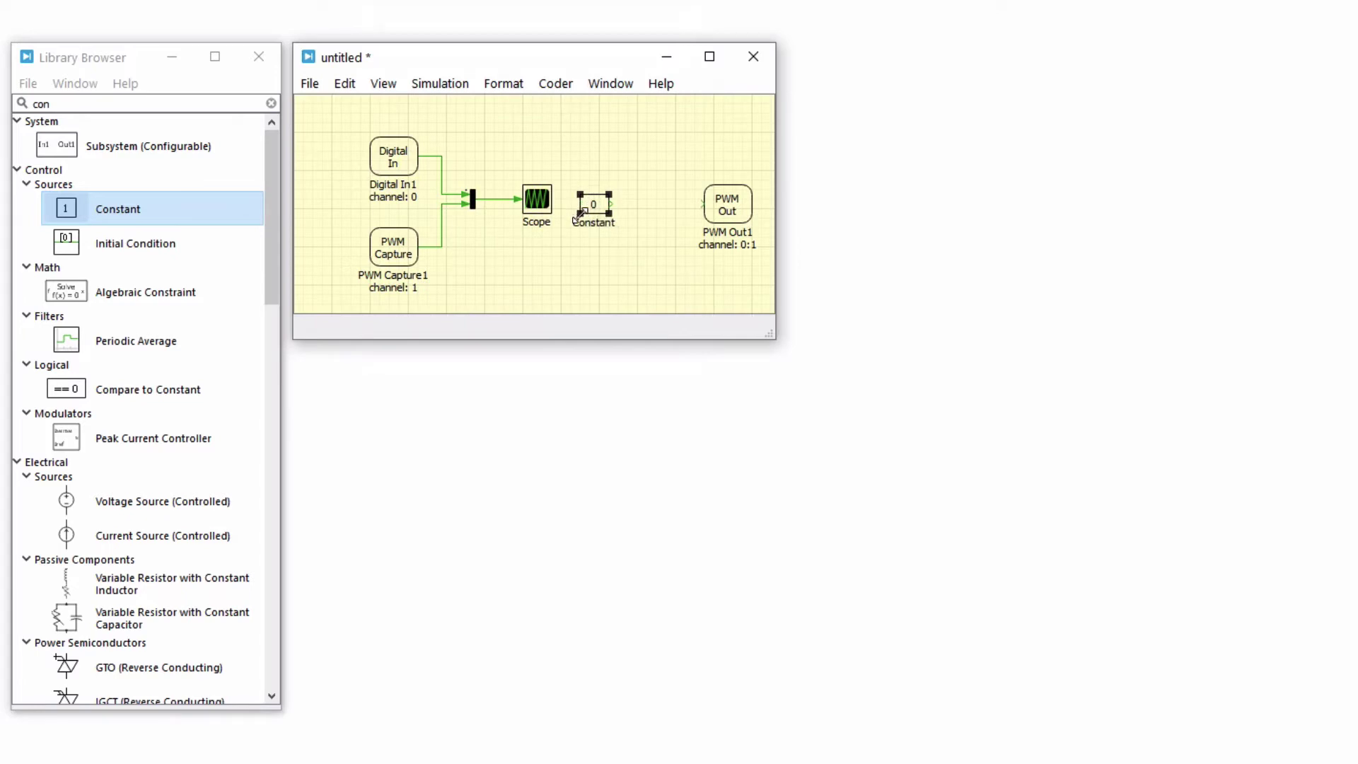
- Insert a Signal Selector with output indices [1, 1] and connect the Constant to it
double_click(220, 106)
text(sign)
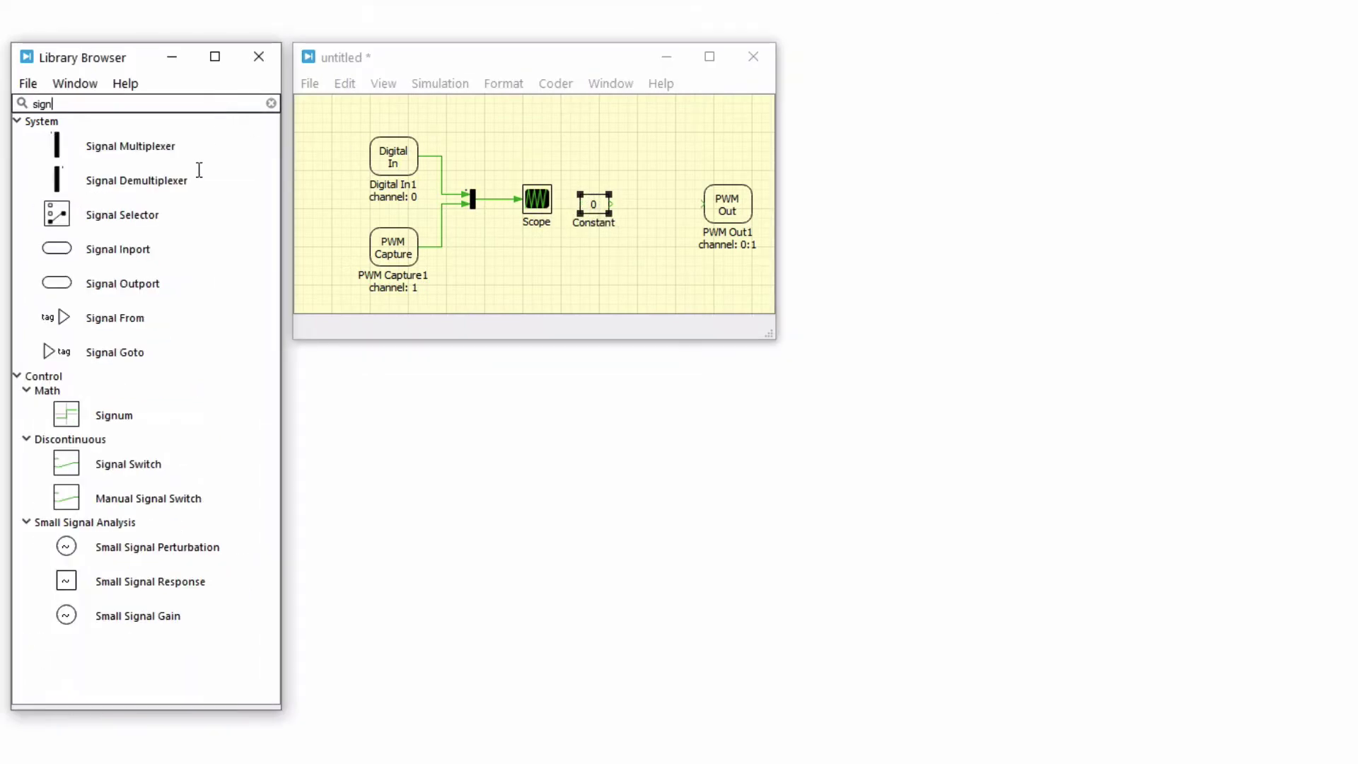
drag(68, 215, 659, 203)
double_click(668, 215)
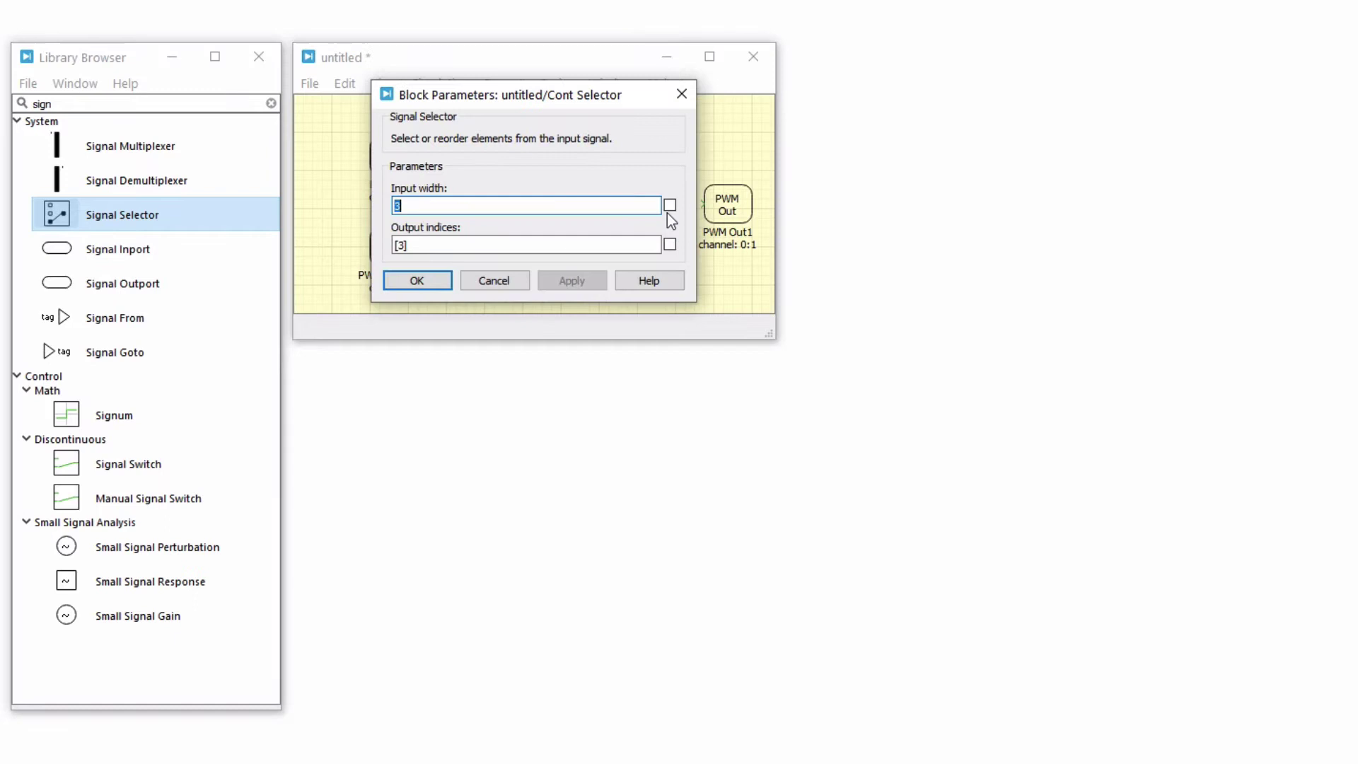
click(403, 245)
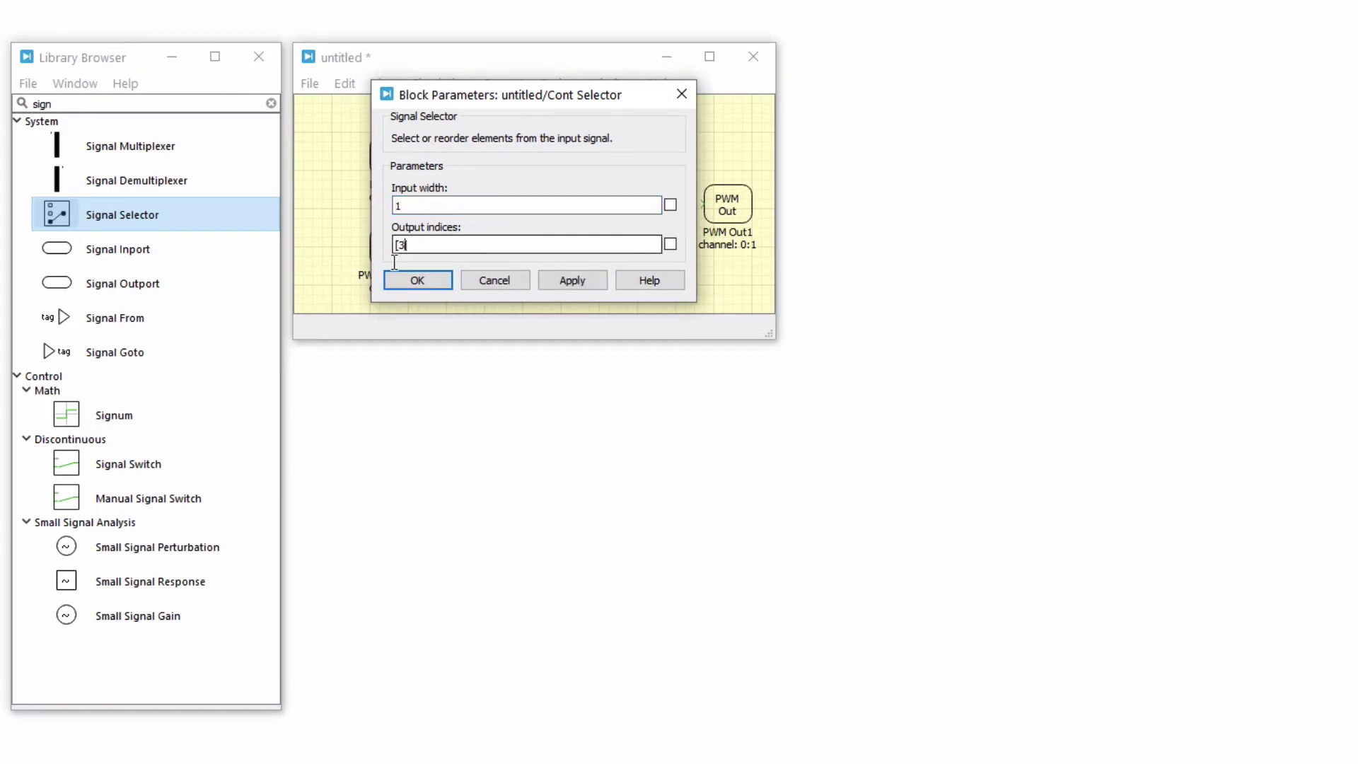
text(, 1)
click(409, 282)
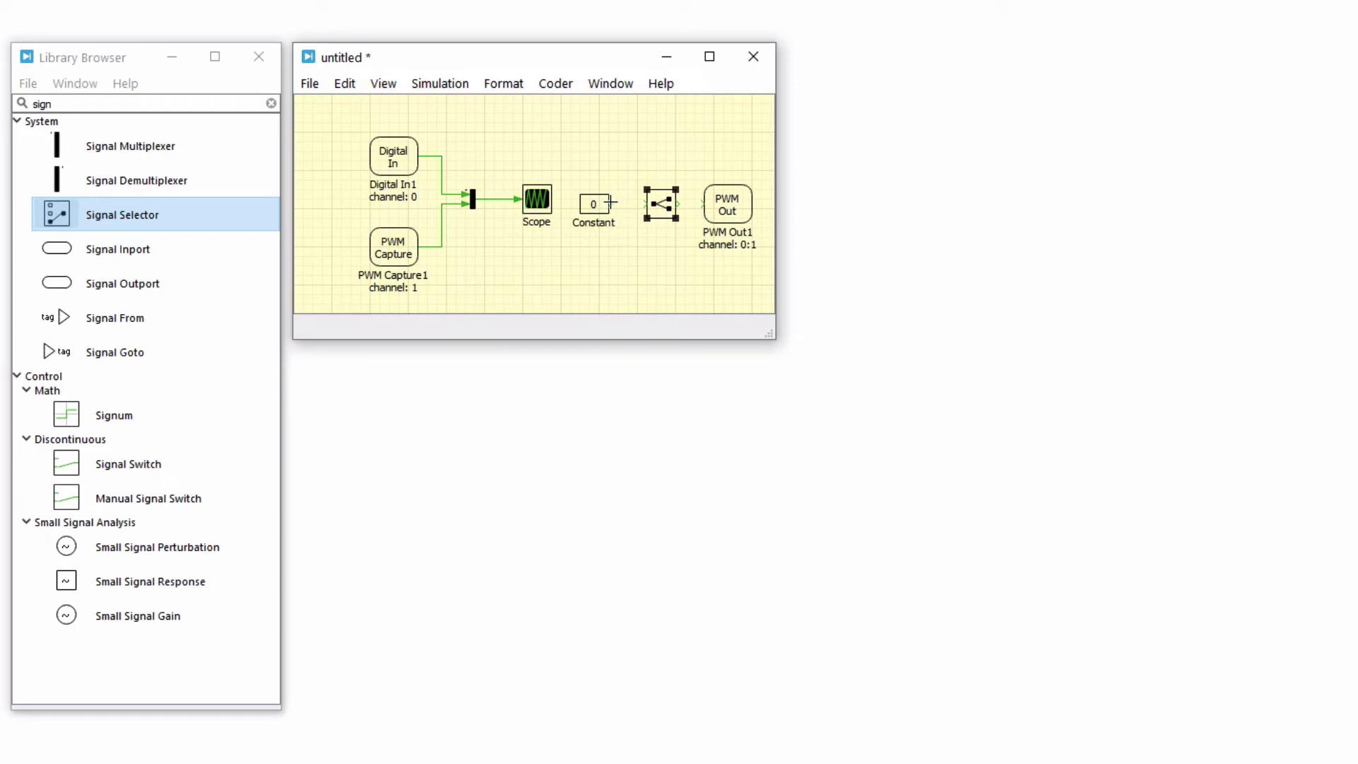
drag(610, 203, 678, 203)
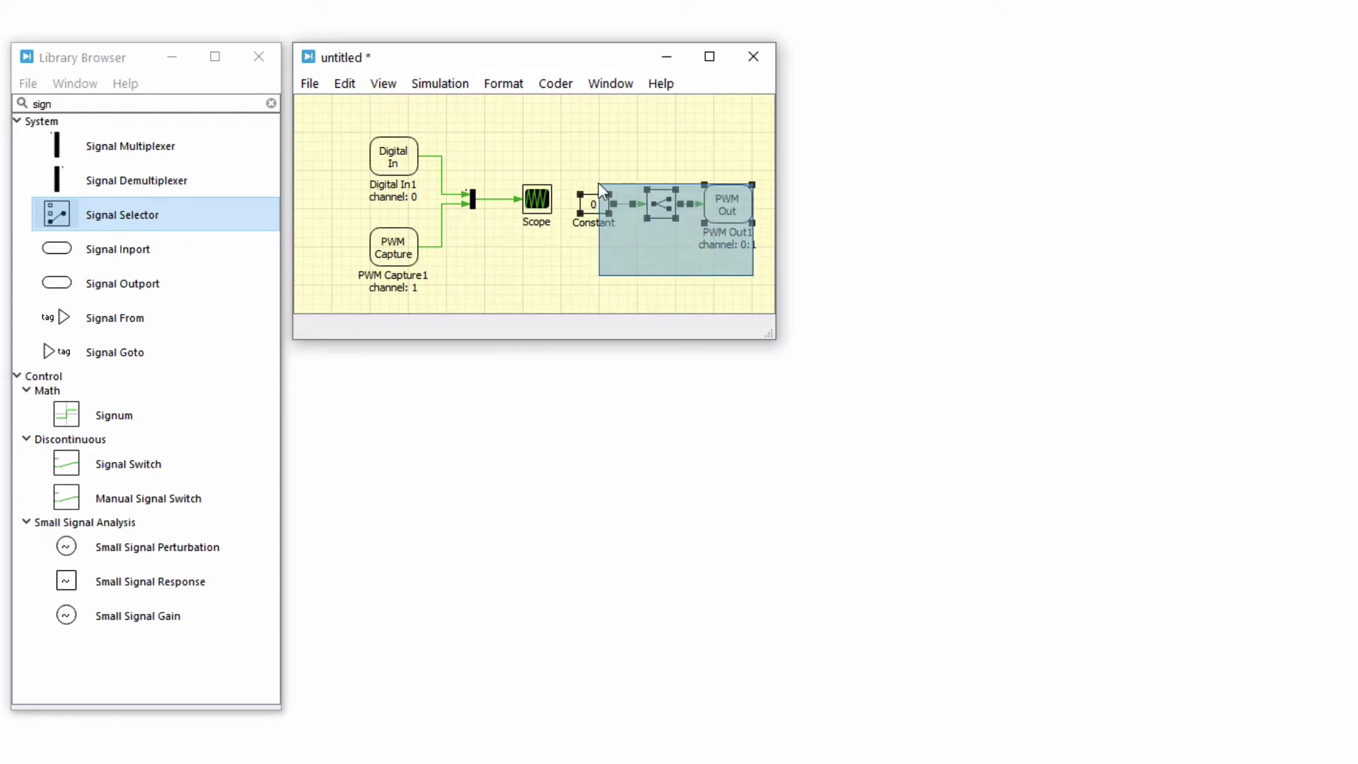
drag(599, 184, 599, 184)
click(697, 274)
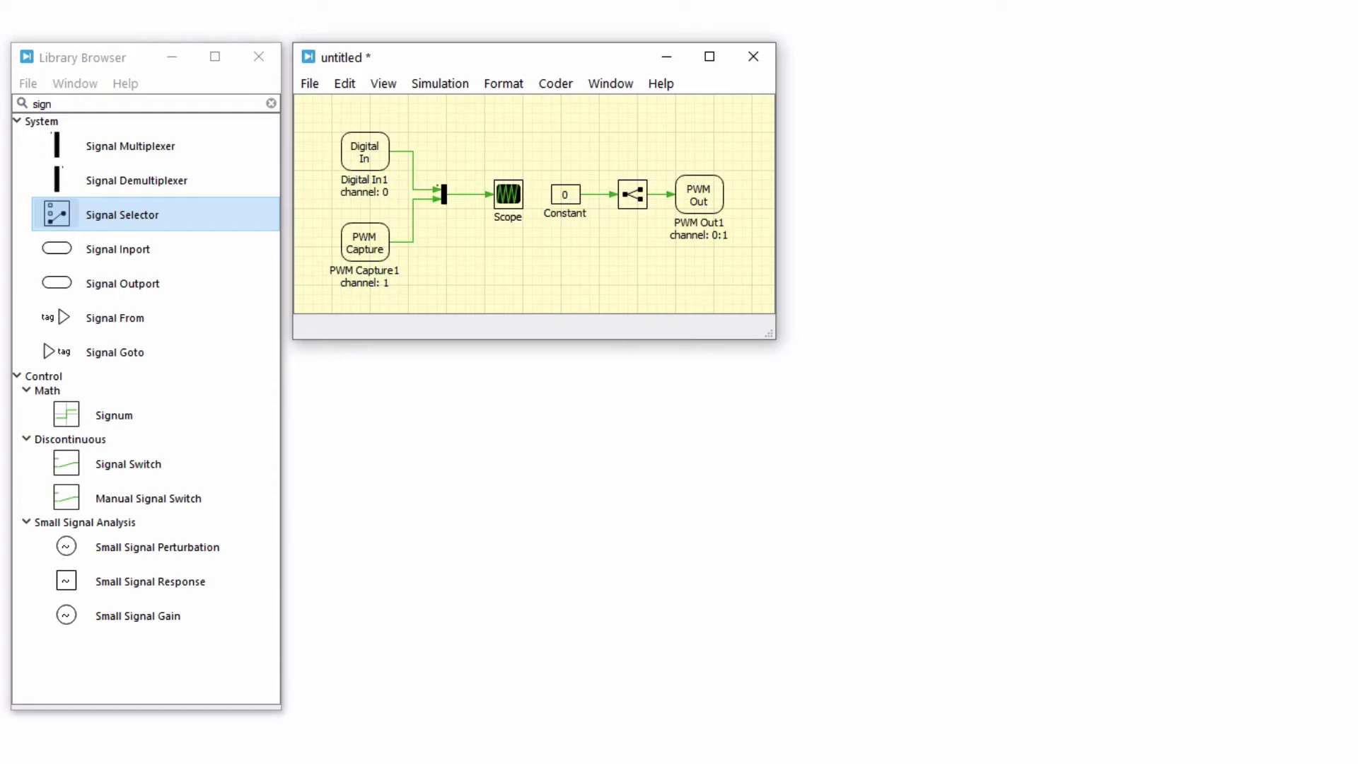
- Save the model as 'digital_in'
click(311, 85)
click(370, 247)
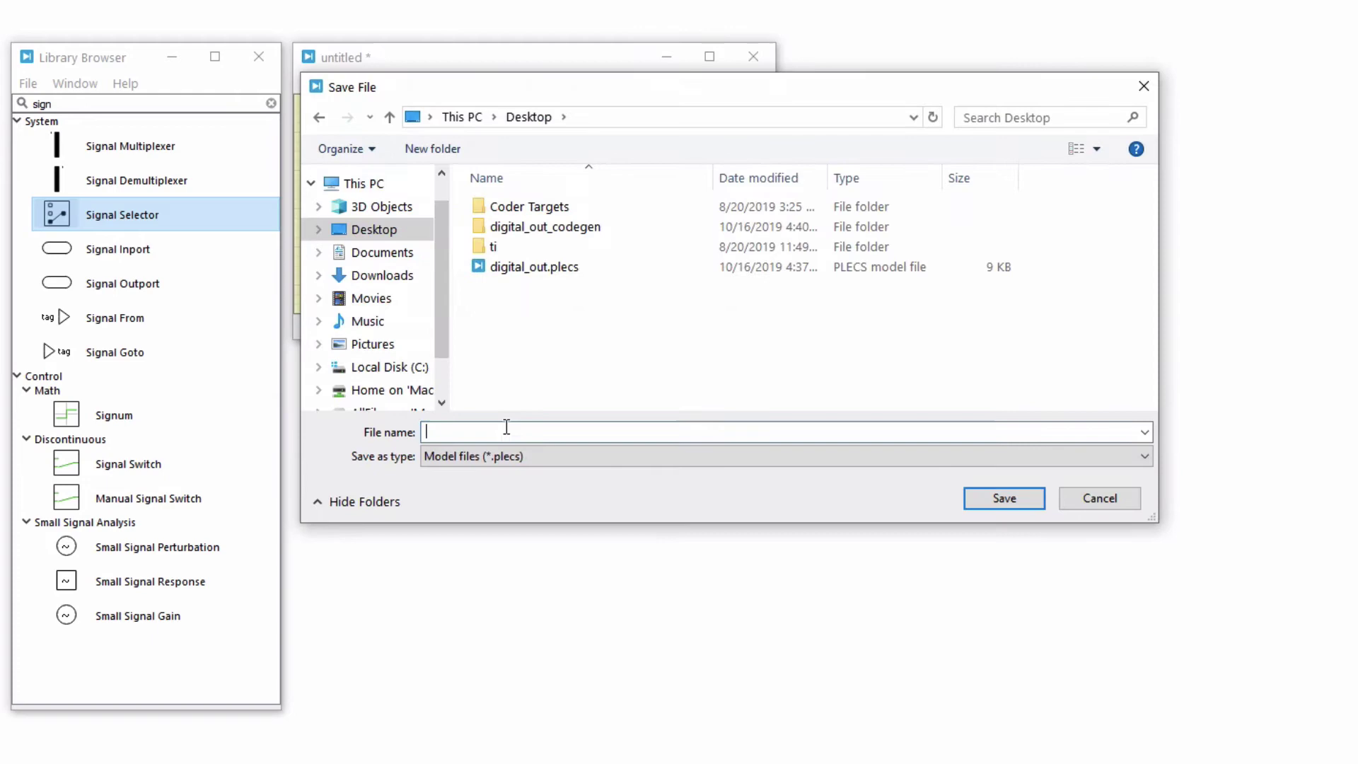
text(digital_in)
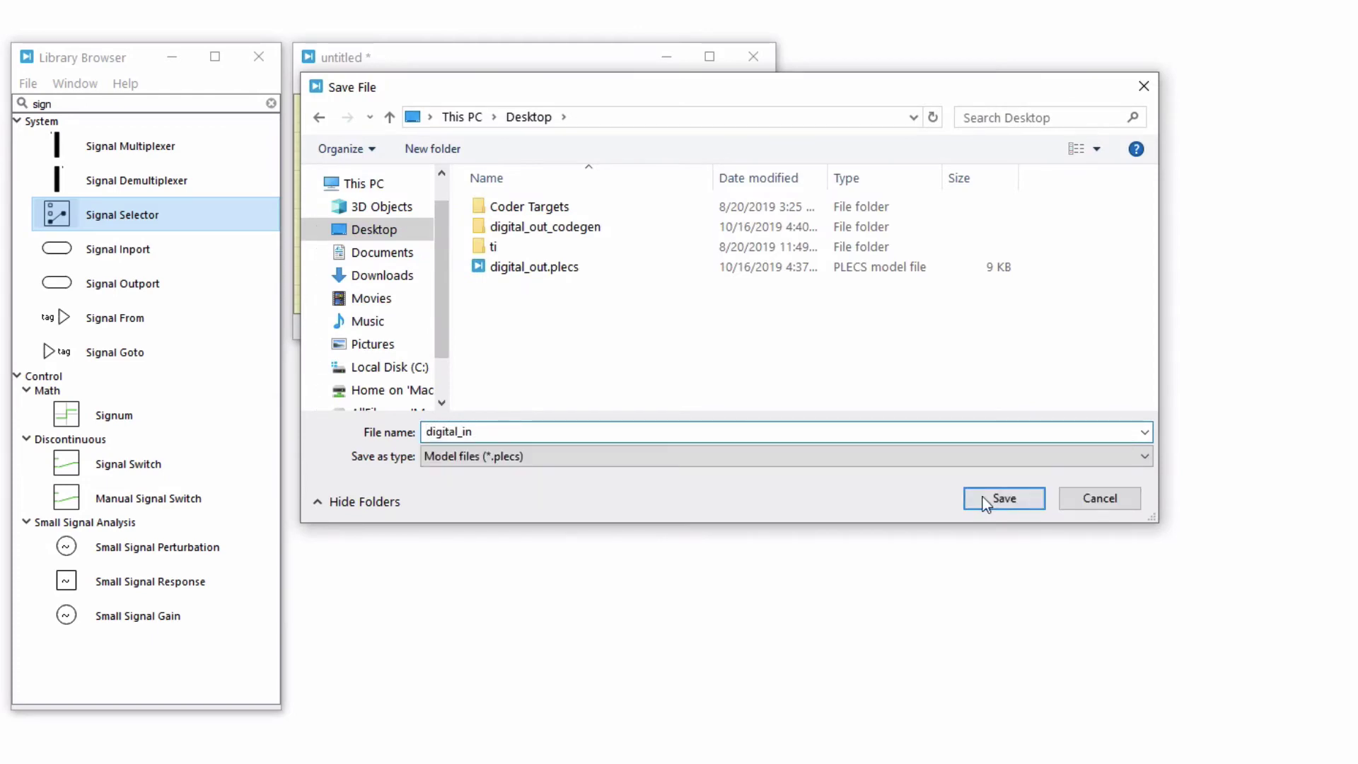
click(1004, 498)
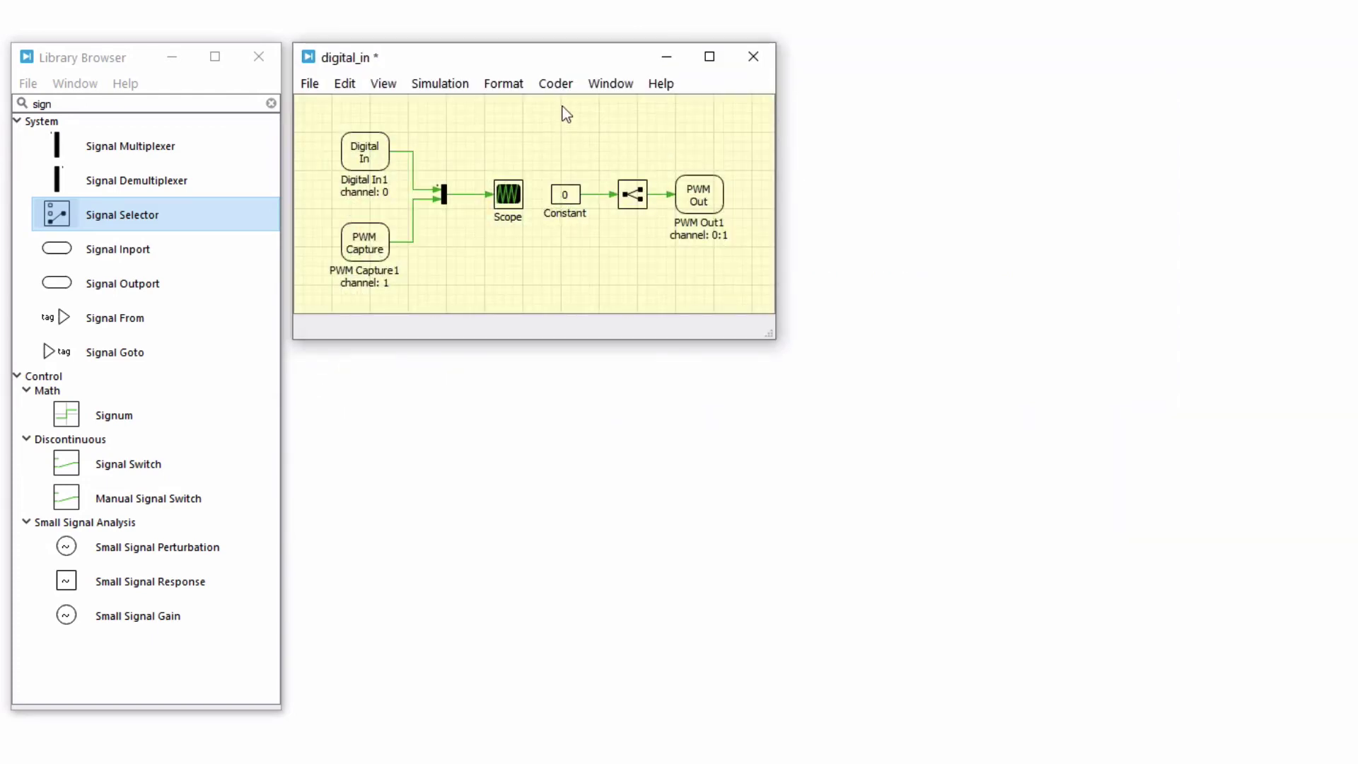
- In Coder options, add the Constant block to the Parameter Inlining exceptions
click(559, 85)
click(584, 106)
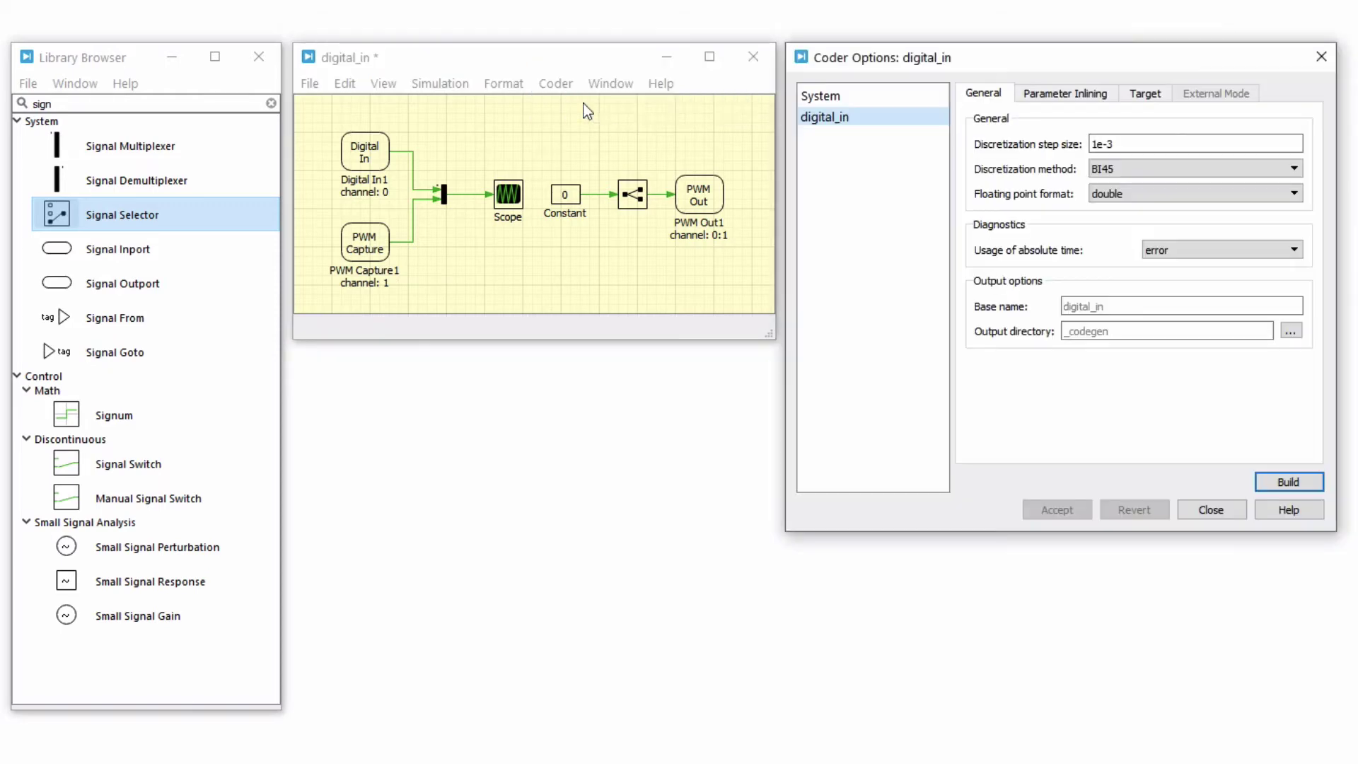
click(1044, 101)
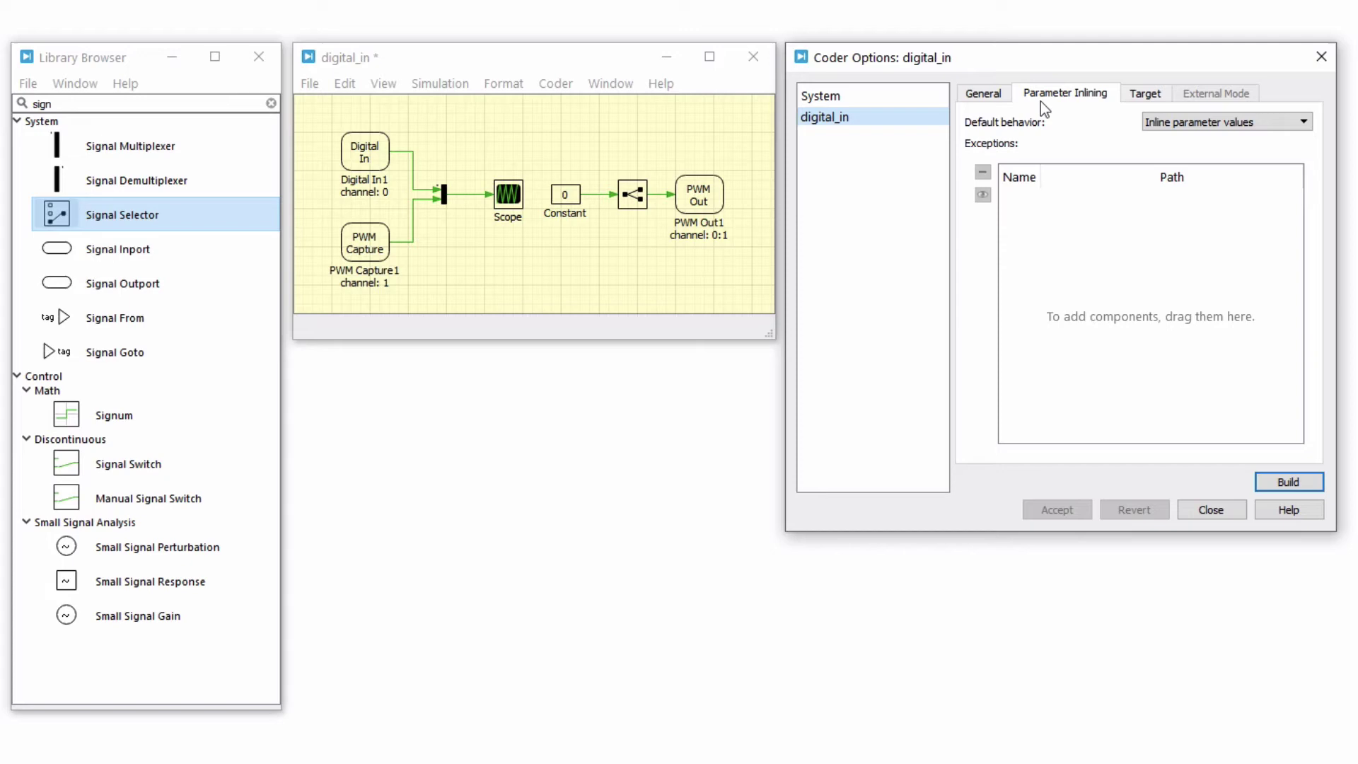
drag(564, 194, 1046, 222)
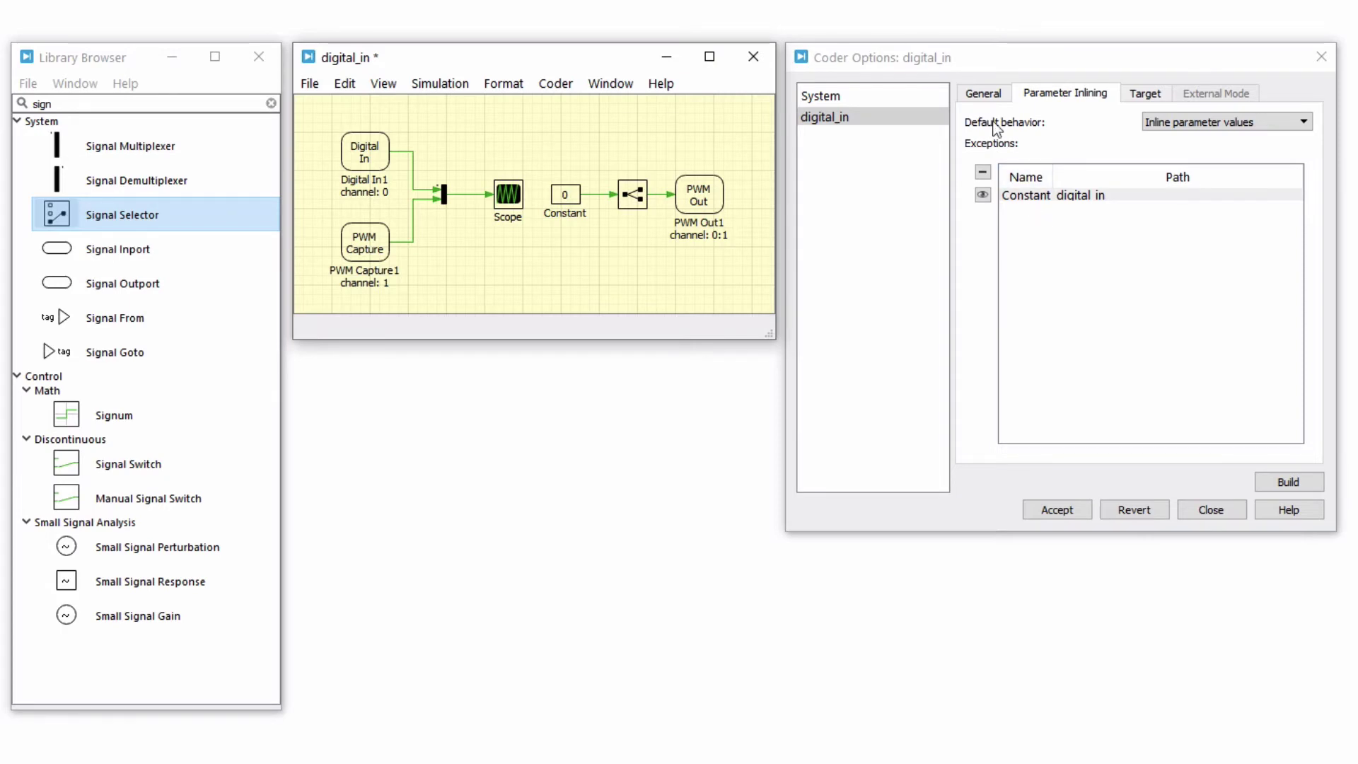
- Set the discretization step size to 1/10e3/10 and accept the coder options
click(984, 94)
click(1122, 144)
key(ctrl+a)
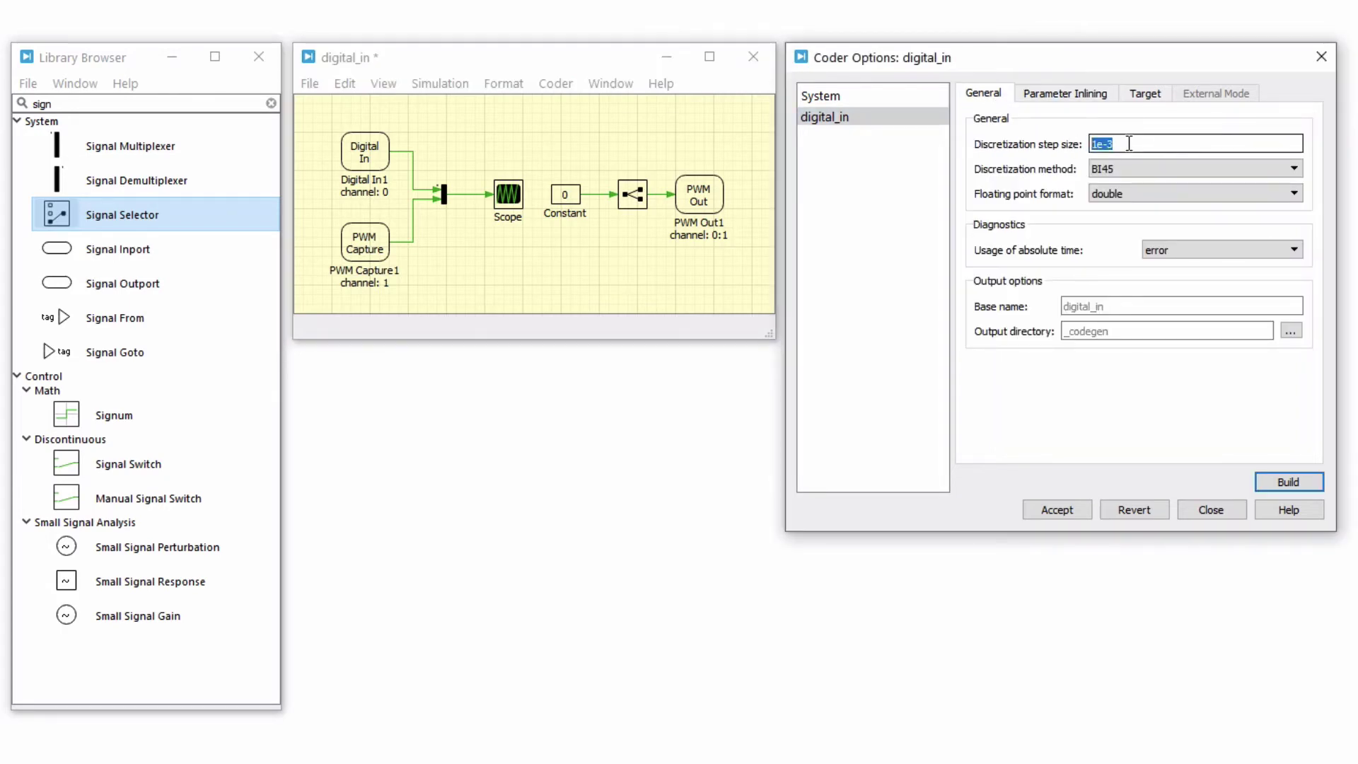
text(1/10e3/10)
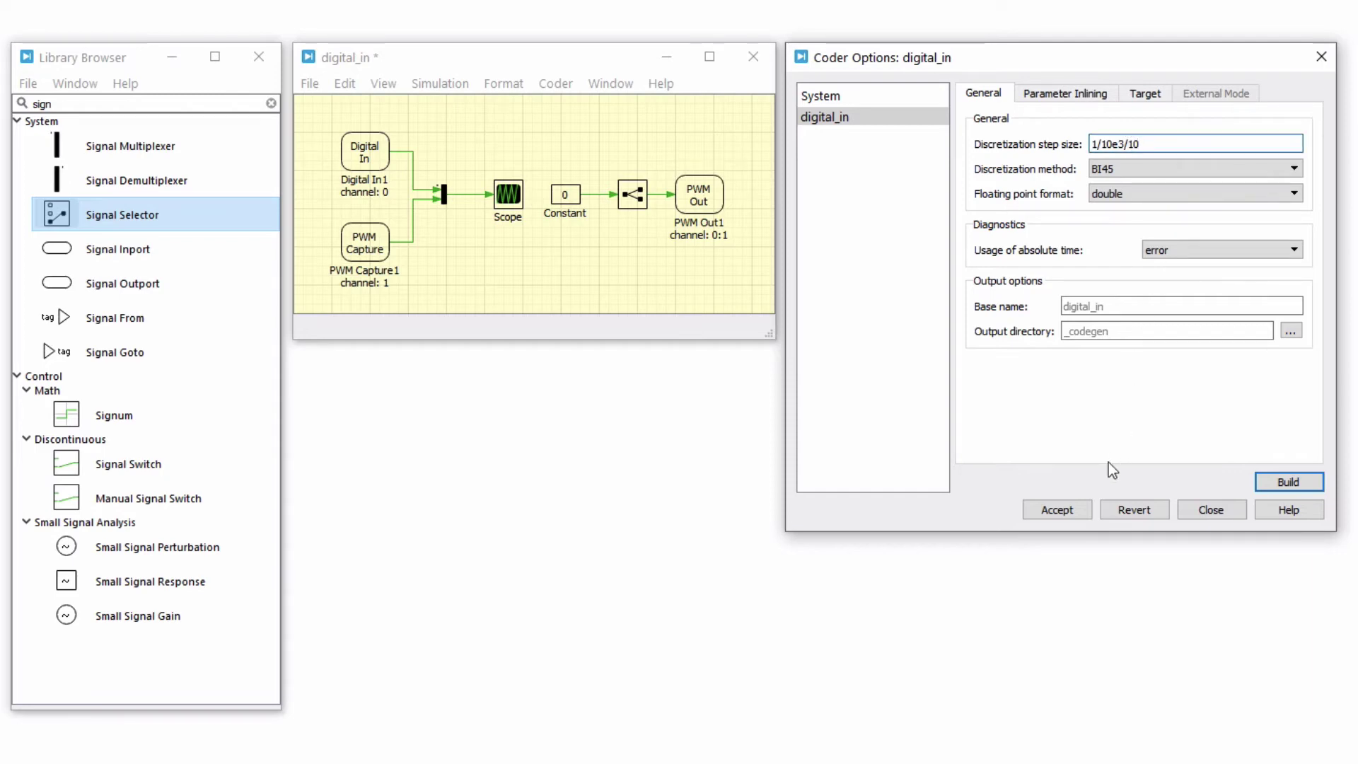
click(1086, 511)
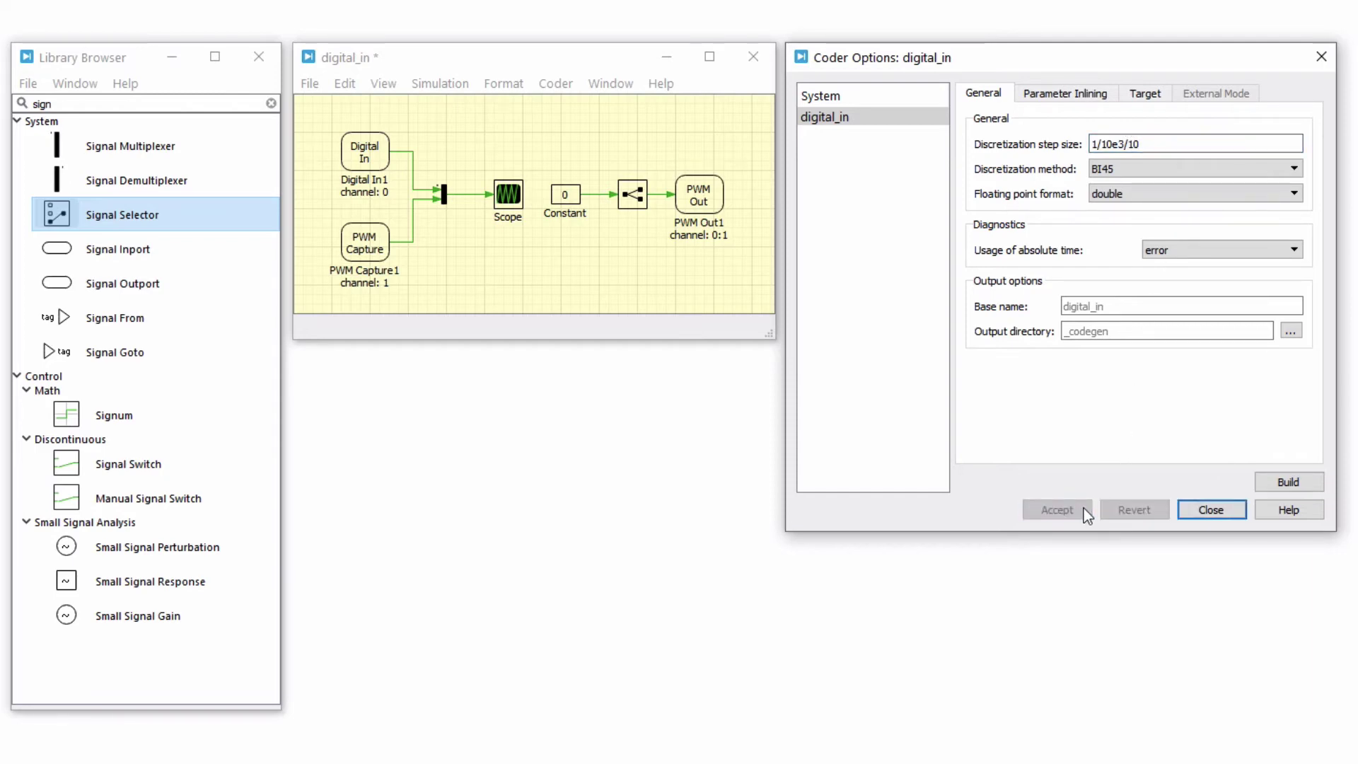
- Choose PLECS RT Box 1 as target with device RTBox-620.local., then build the model
click(1146, 97)
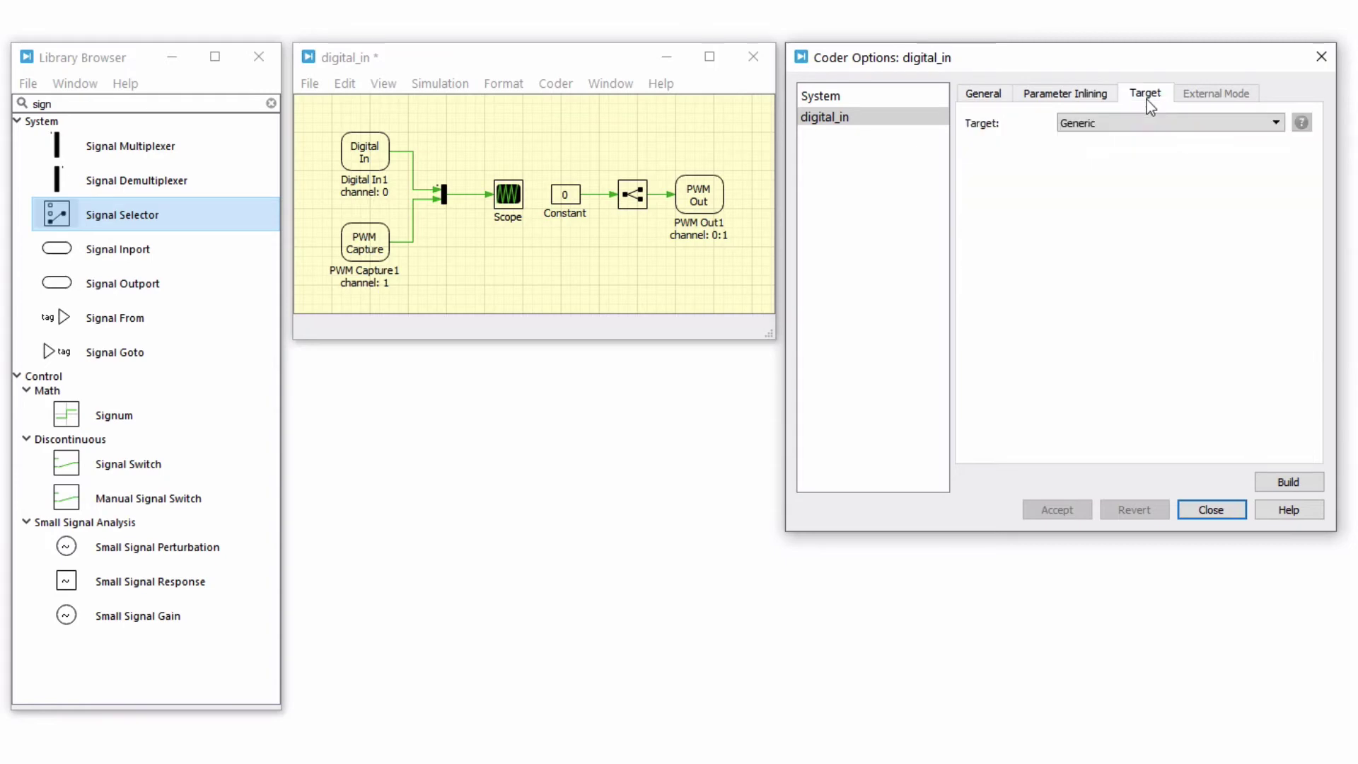
click(1161, 119)
click(1146, 137)
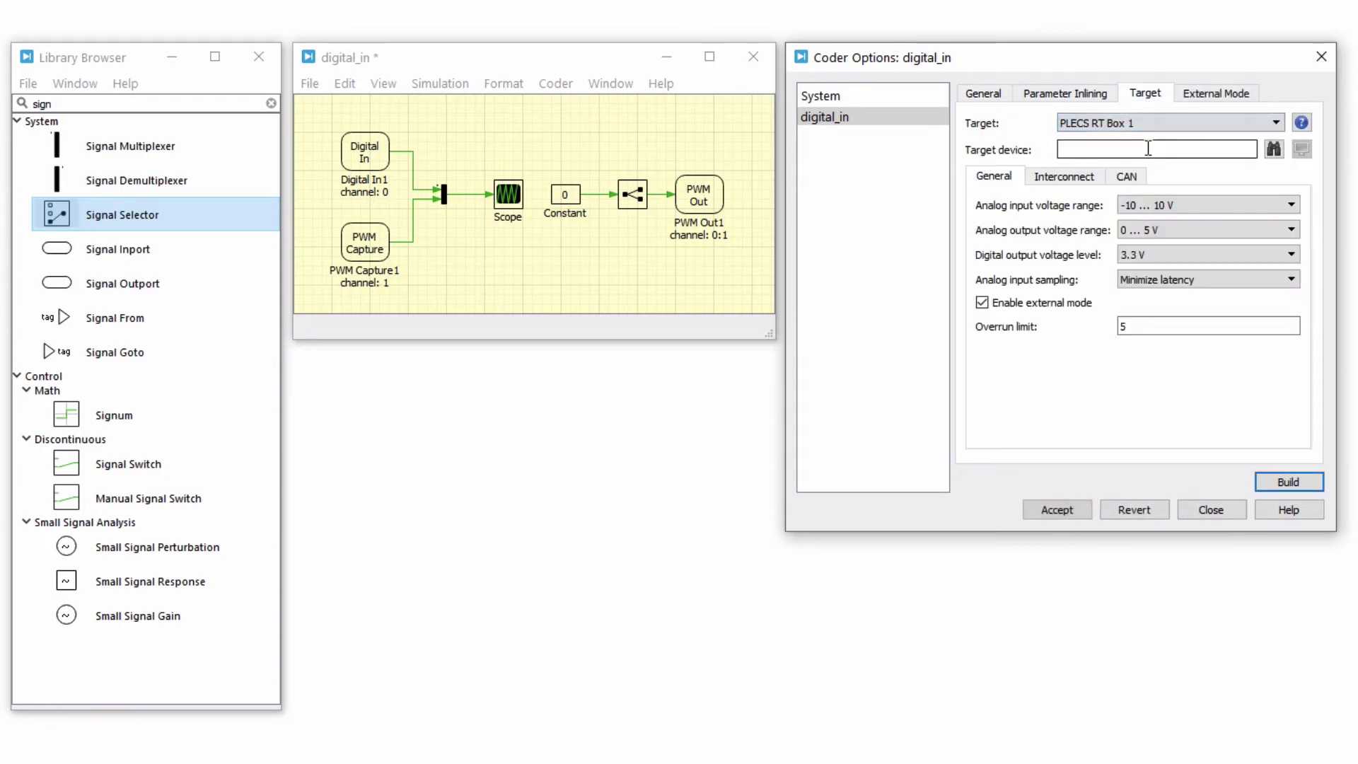
click(1273, 150)
click(1082, 390)
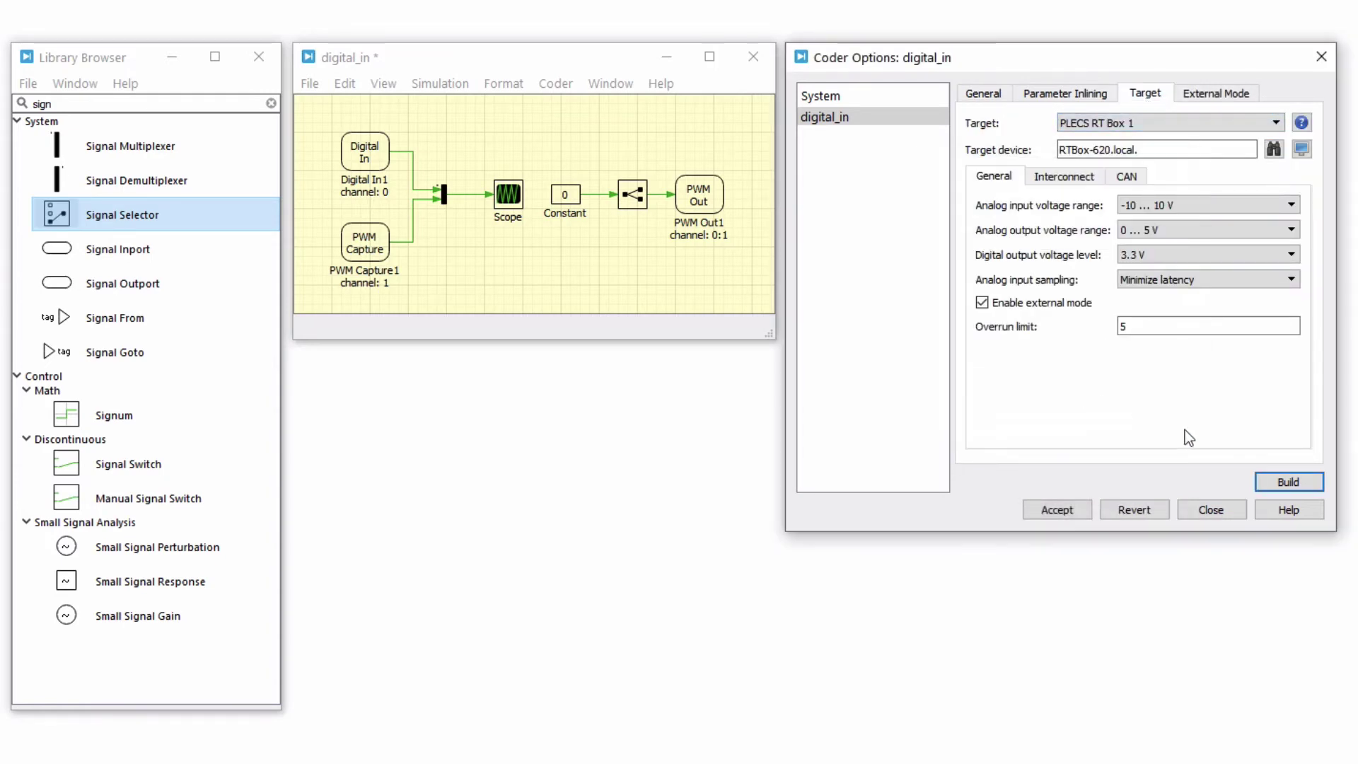
click(1297, 481)
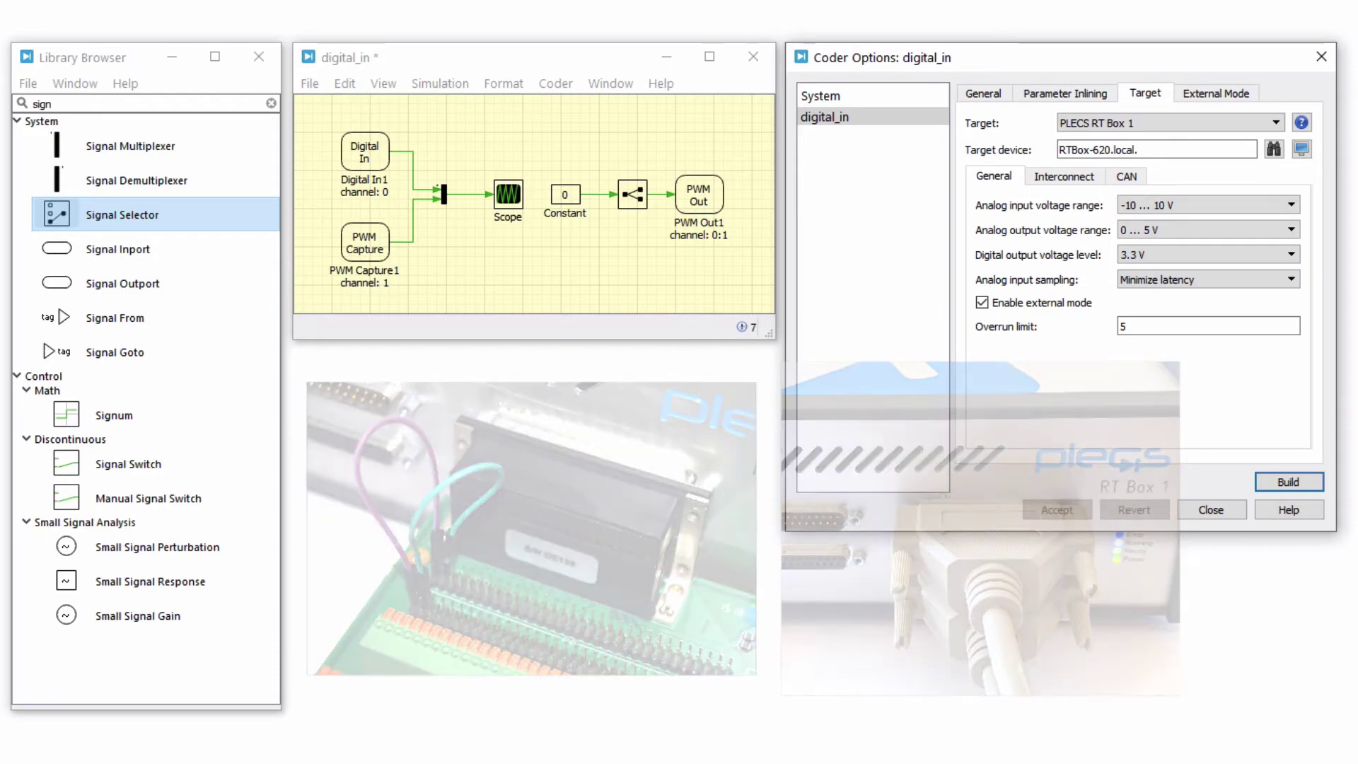
- Connect in external mode and autotrigger on Digital In1 at trigger level 0.5
click(1236, 101)
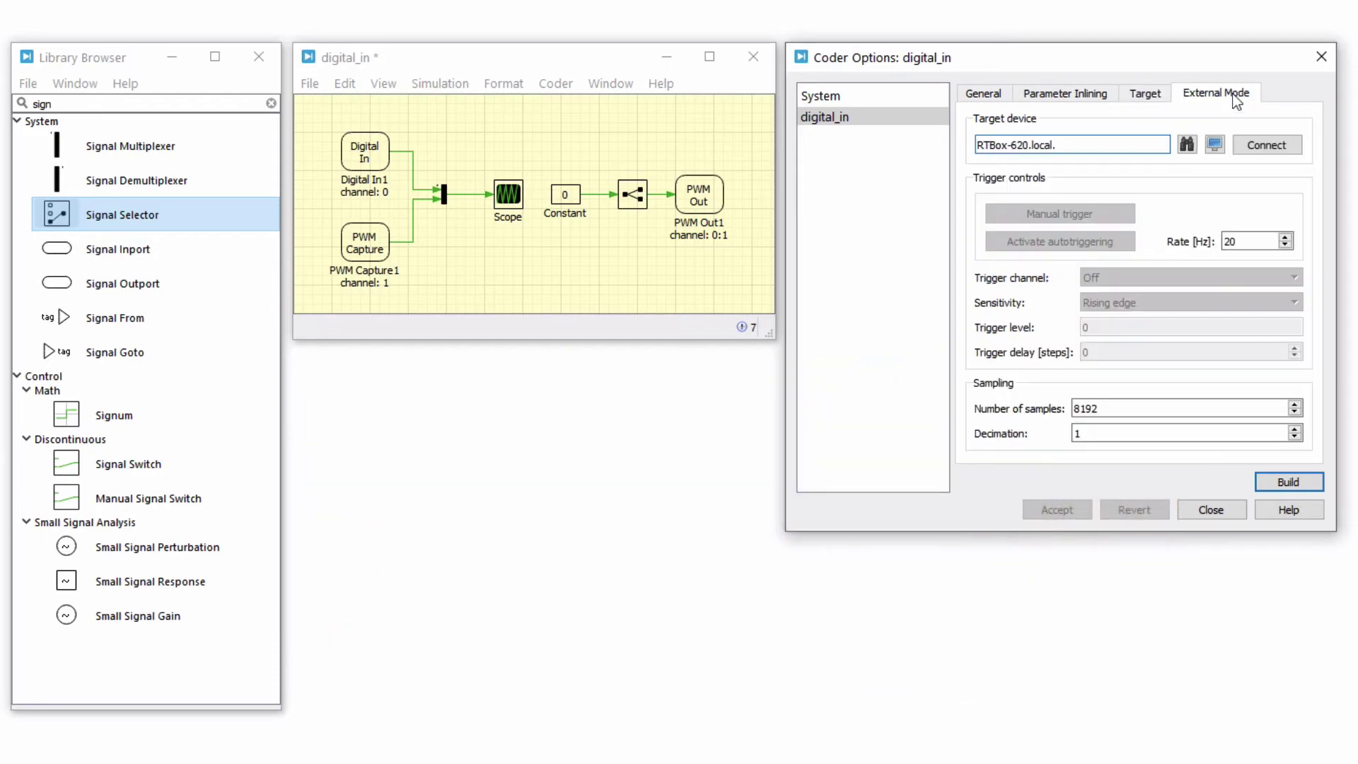
click(1284, 151)
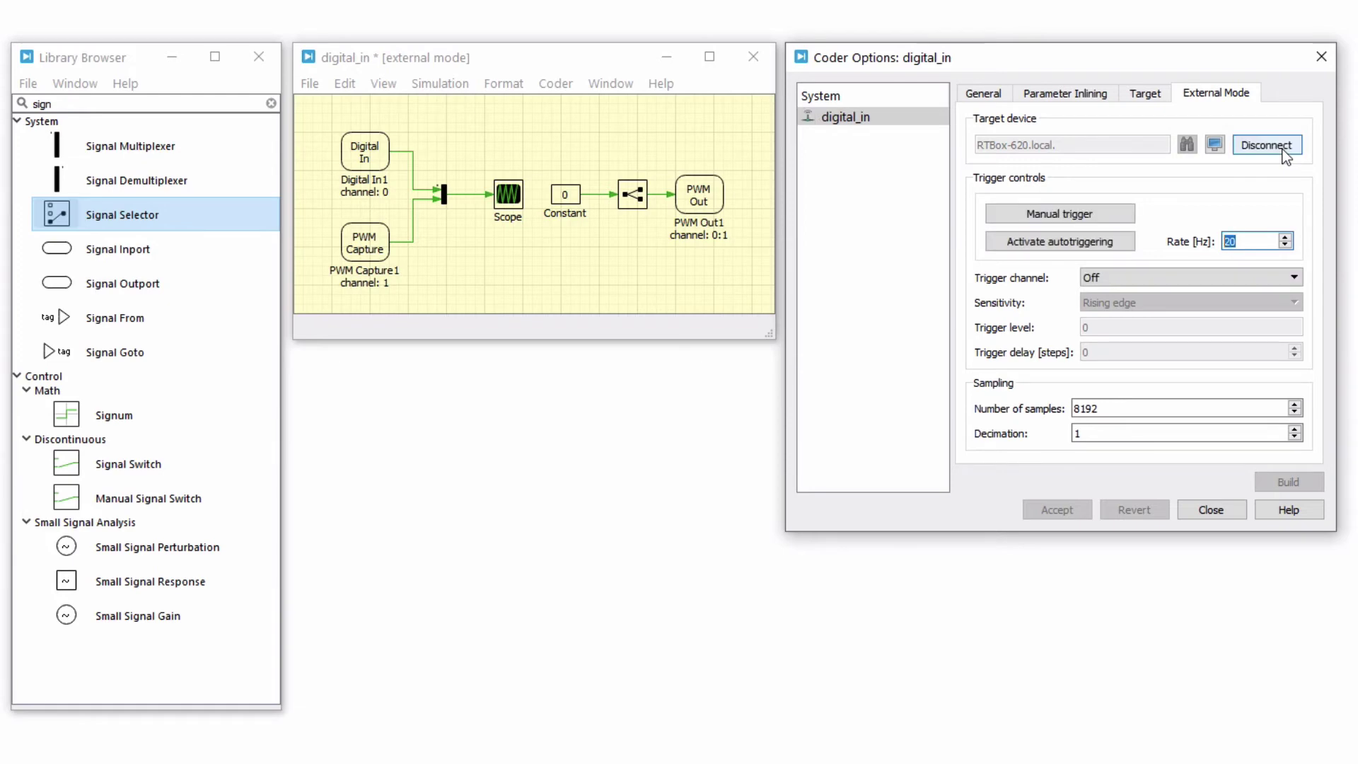
click(1130, 245)
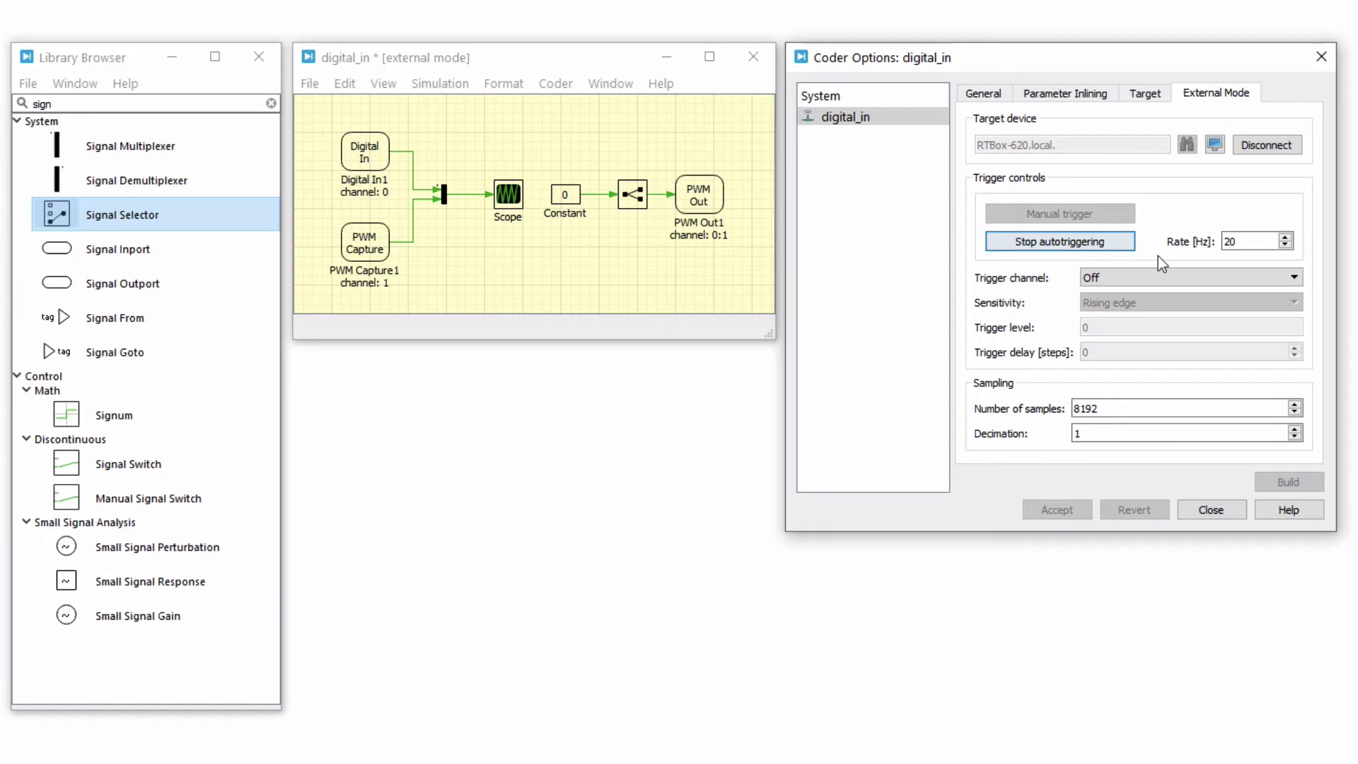
click(1132, 277)
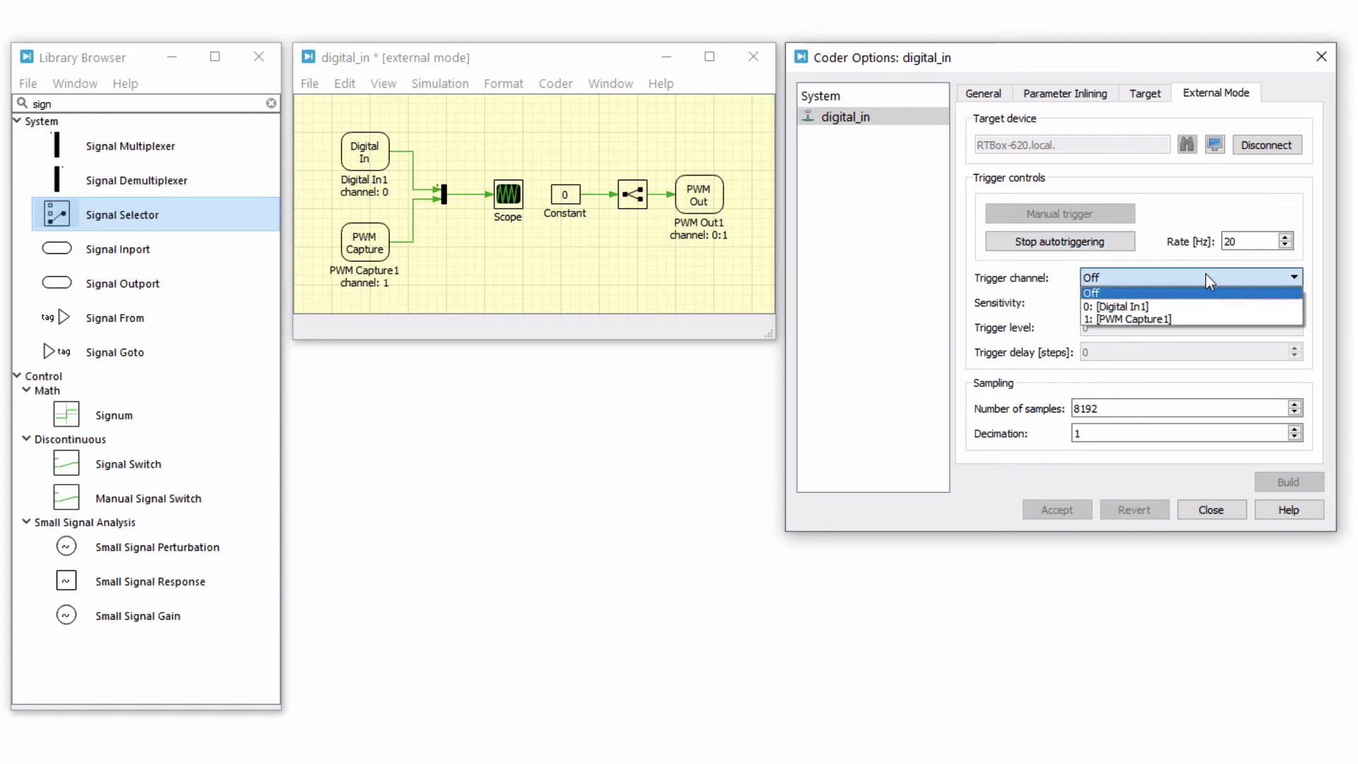
click(1158, 309)
click(1147, 327)
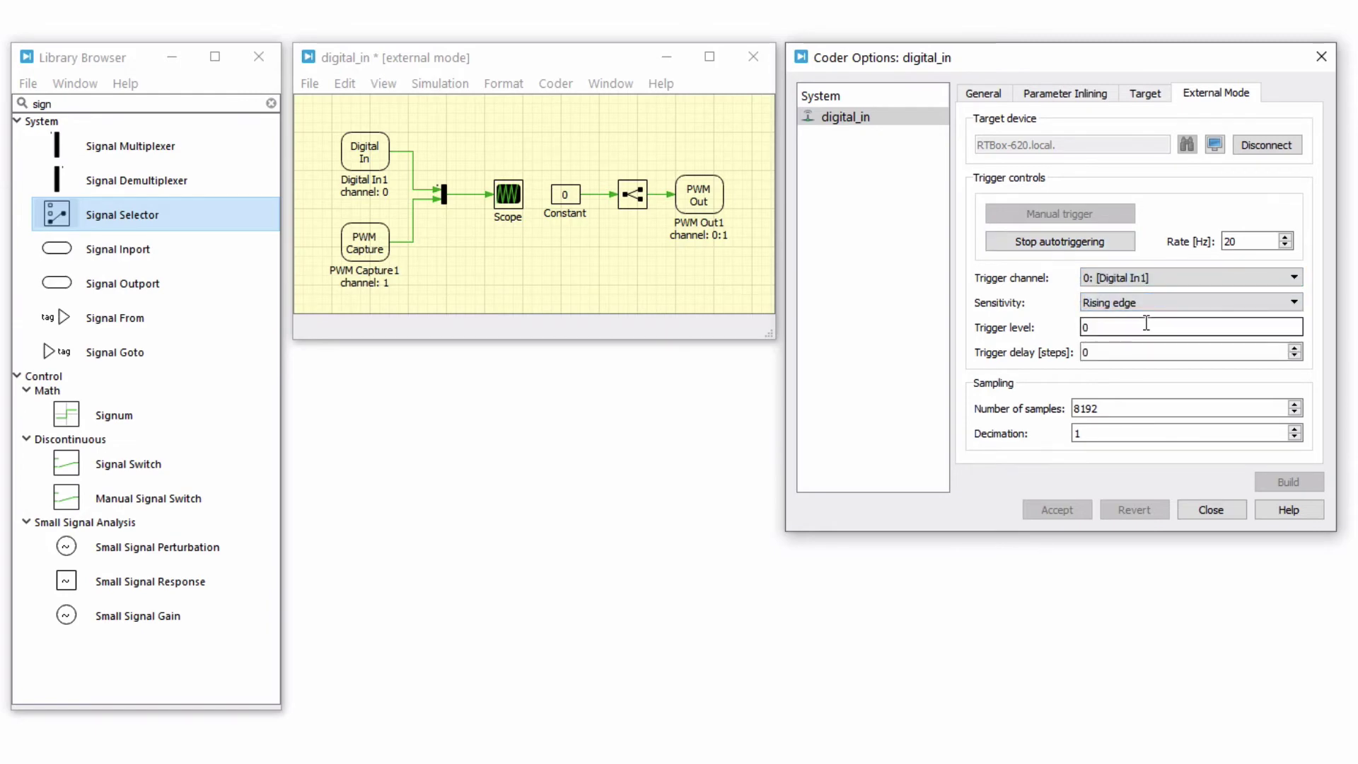
text(.5)
double_click(512, 201)
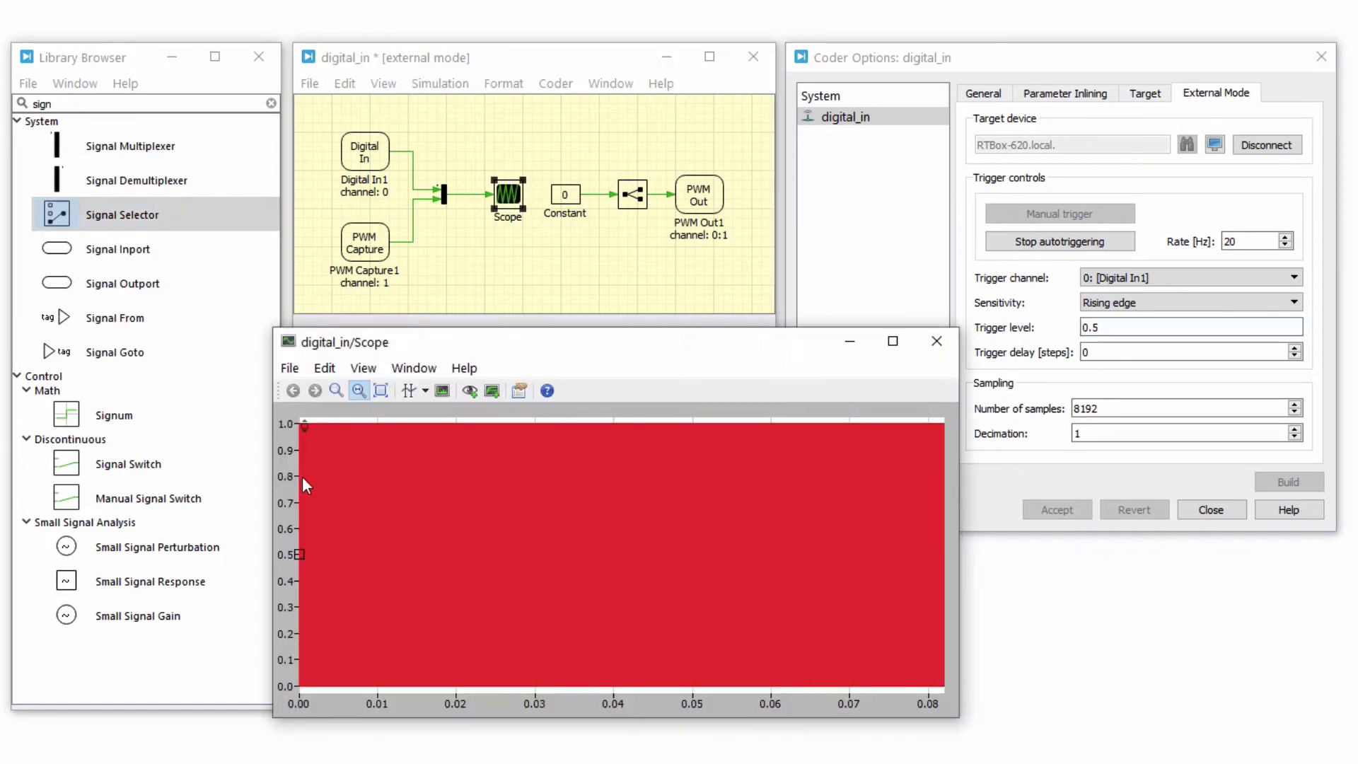
- Zoom the scope to a few switching periods and spread Digital In1 and PWM Capture1 into separate plots
drag(303, 476, 310, 478)
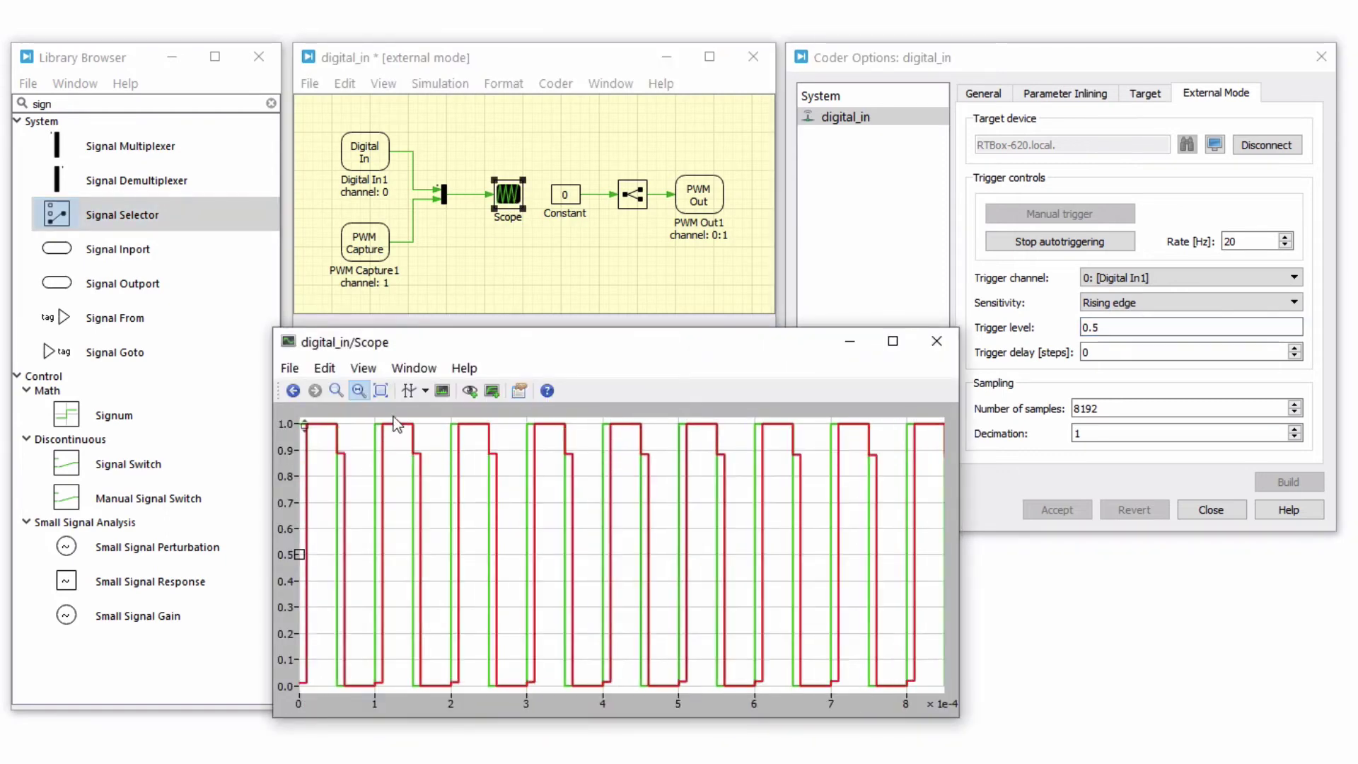
click(408, 390)
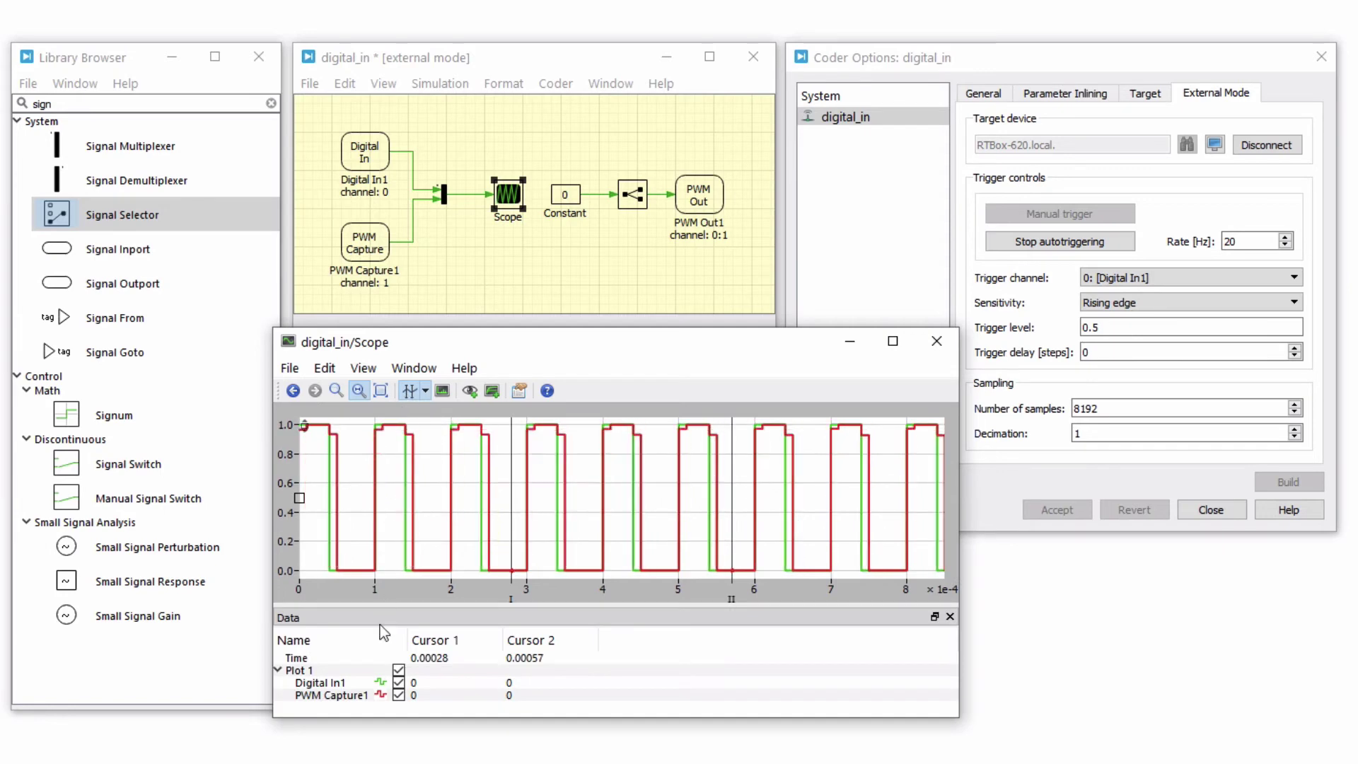
click(381, 683)
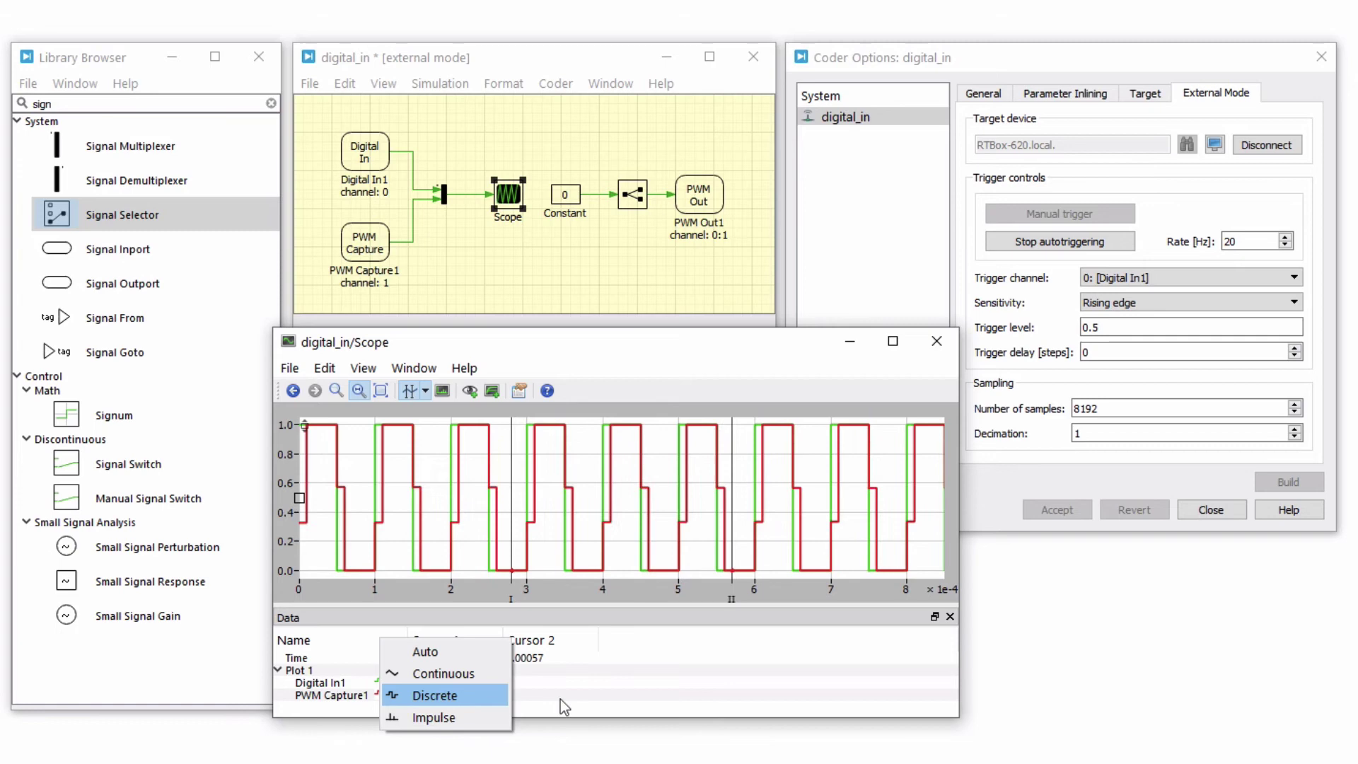
click(950, 617)
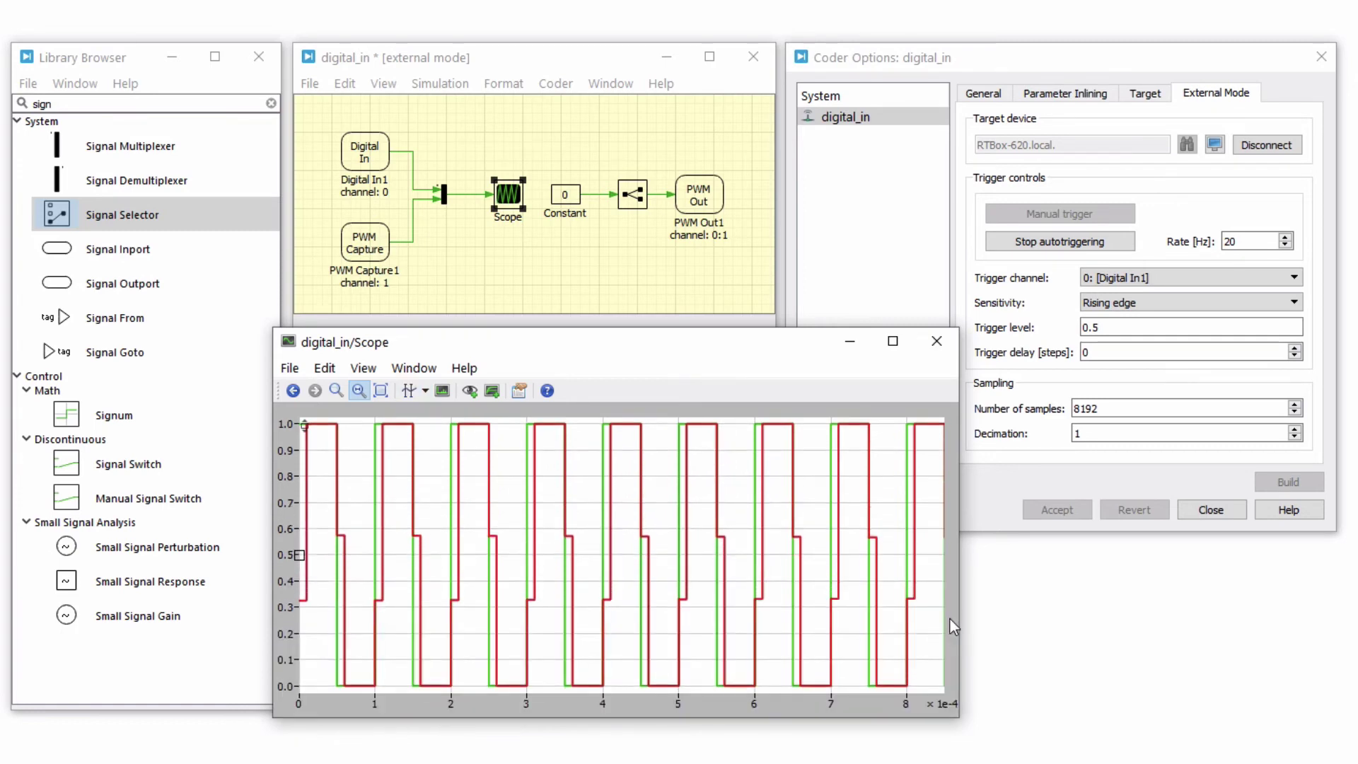
drag(565, 513, 809, 515)
right_click(766, 523)
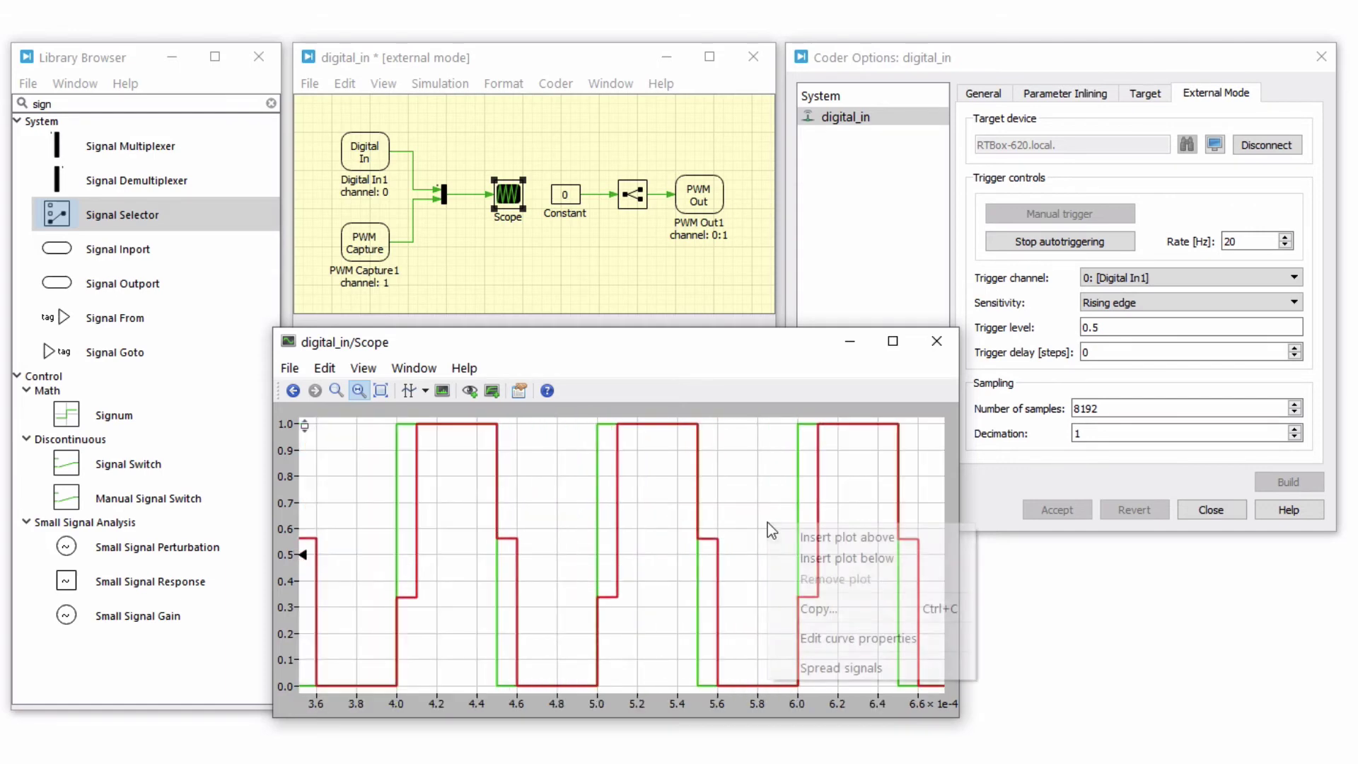
click(849, 667)
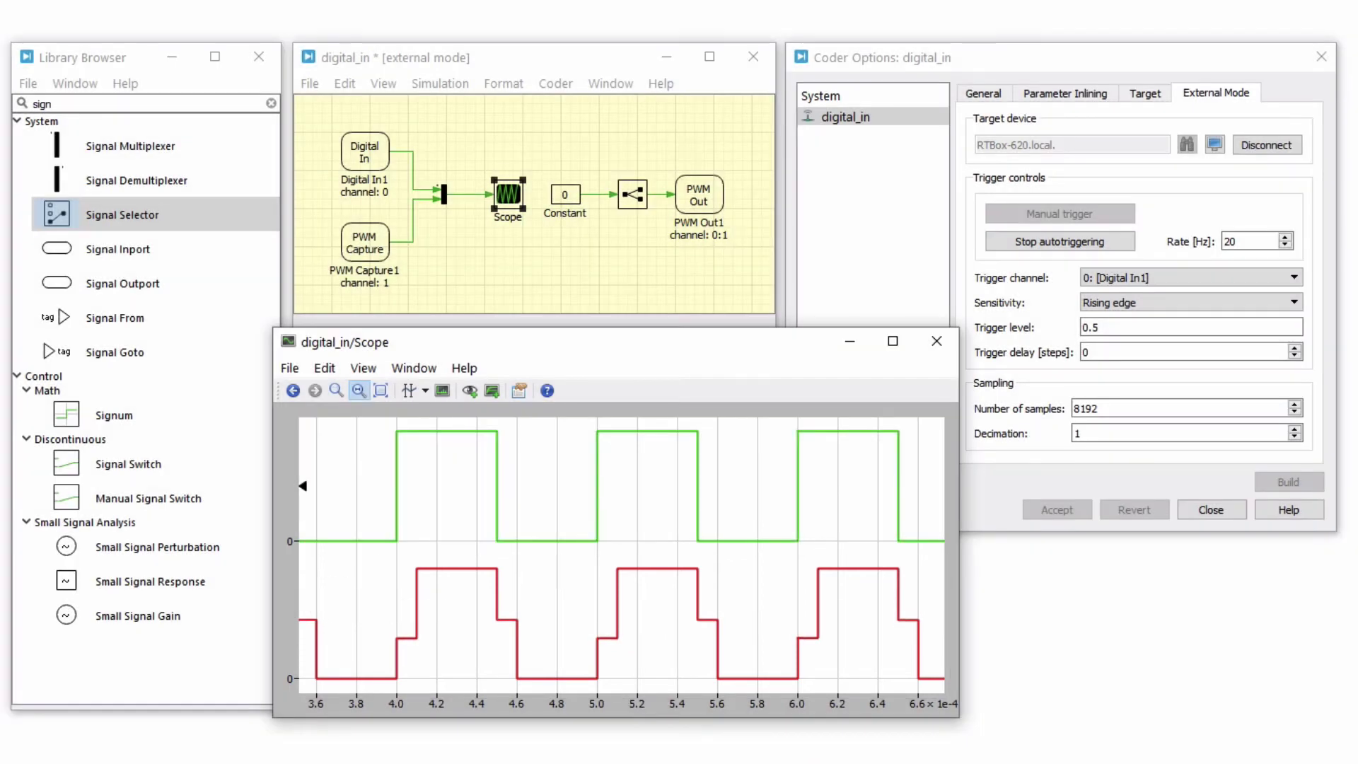
- Hold the current scope traces and name the held trace 'd=0'
click(492, 391)
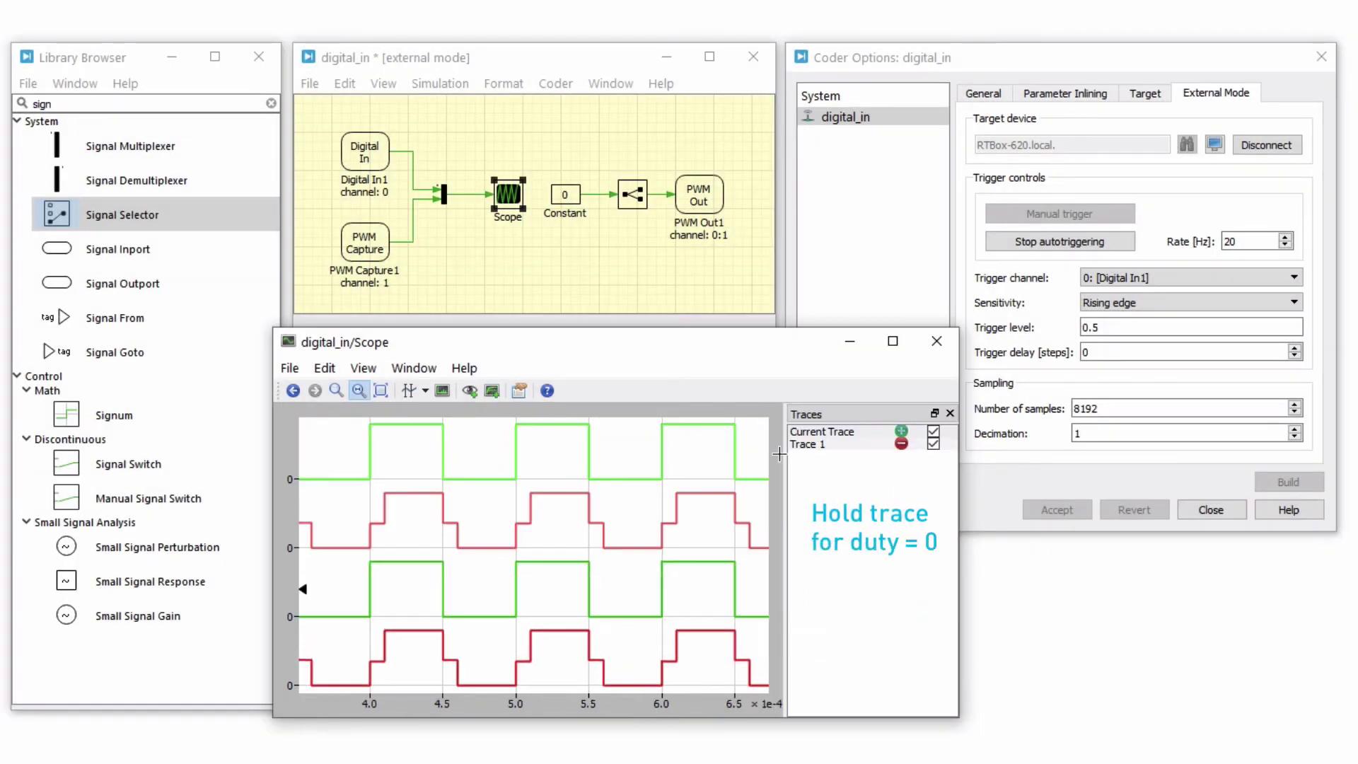
double_click(813, 444)
text(d=0)
key(Return)
- Change the Constant block's value to 0.05
click(563, 197)
double_click(563, 197)
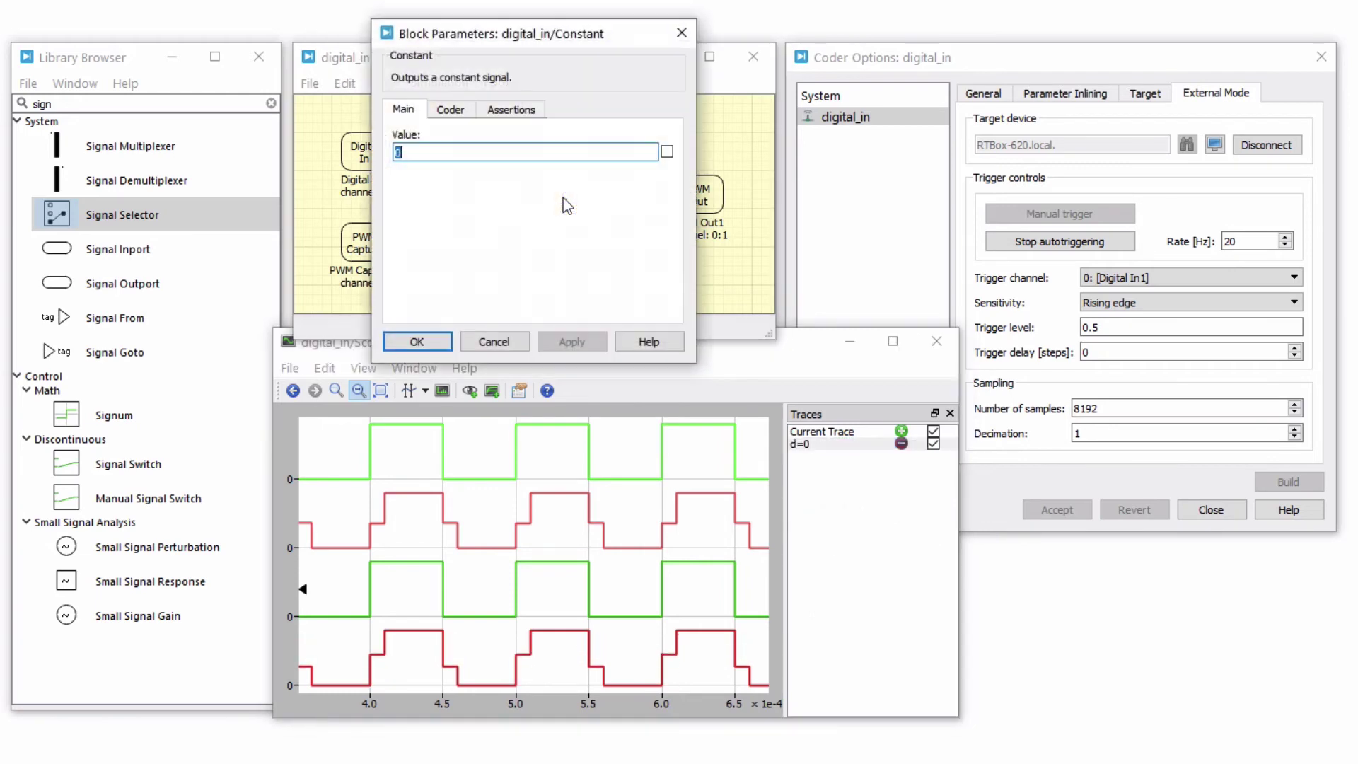
click(500, 159)
text(.05)
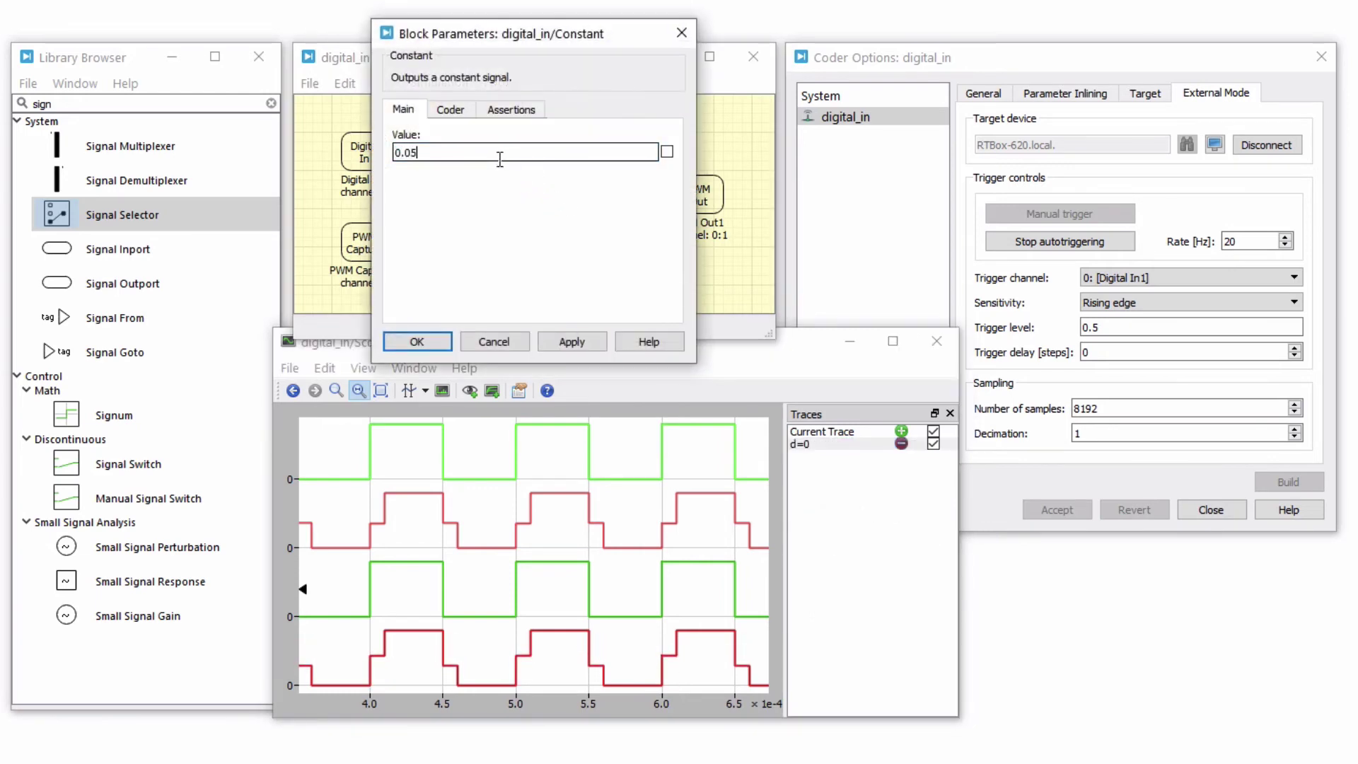
click(573, 342)
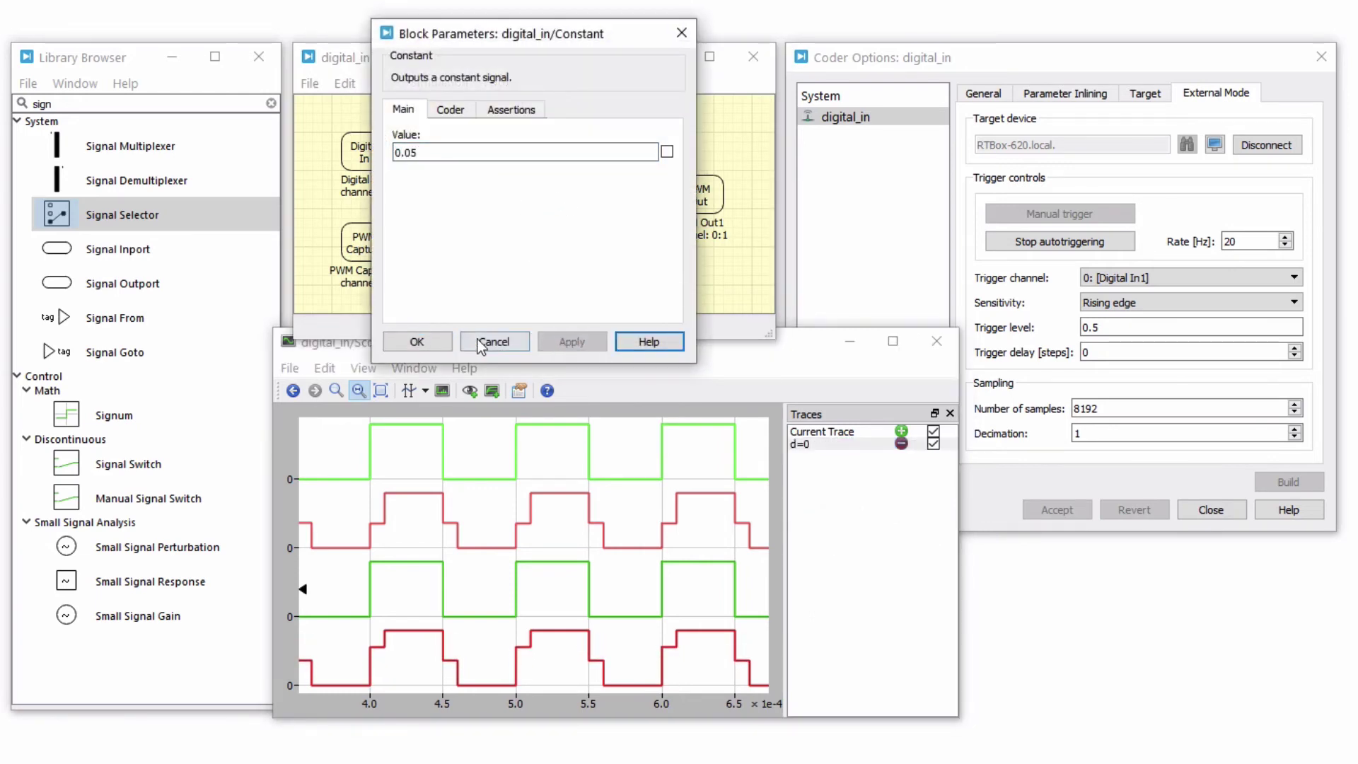
click(447, 340)
- Hold the new waveform as a trace named 'd=0.05'
click(901, 430)
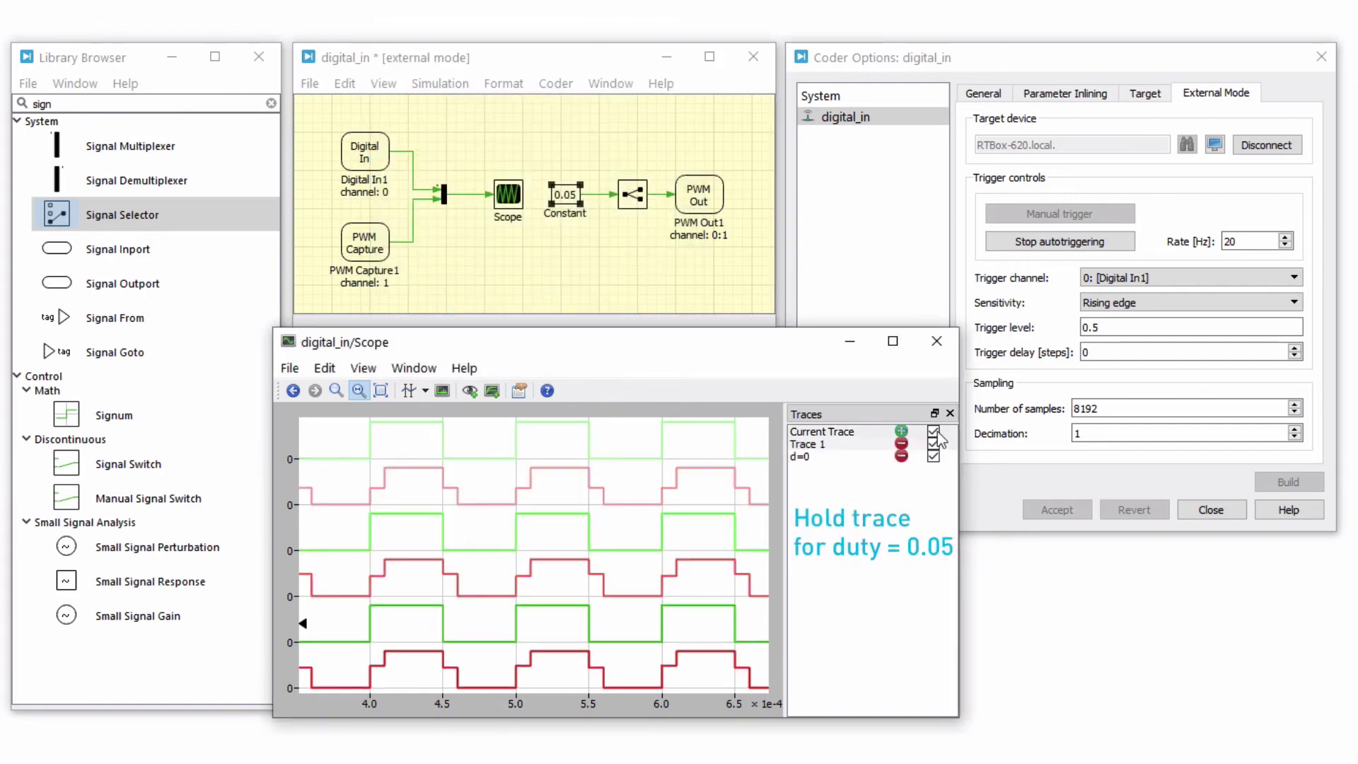
click(934, 431)
double_click(844, 444)
text(d=0.05)
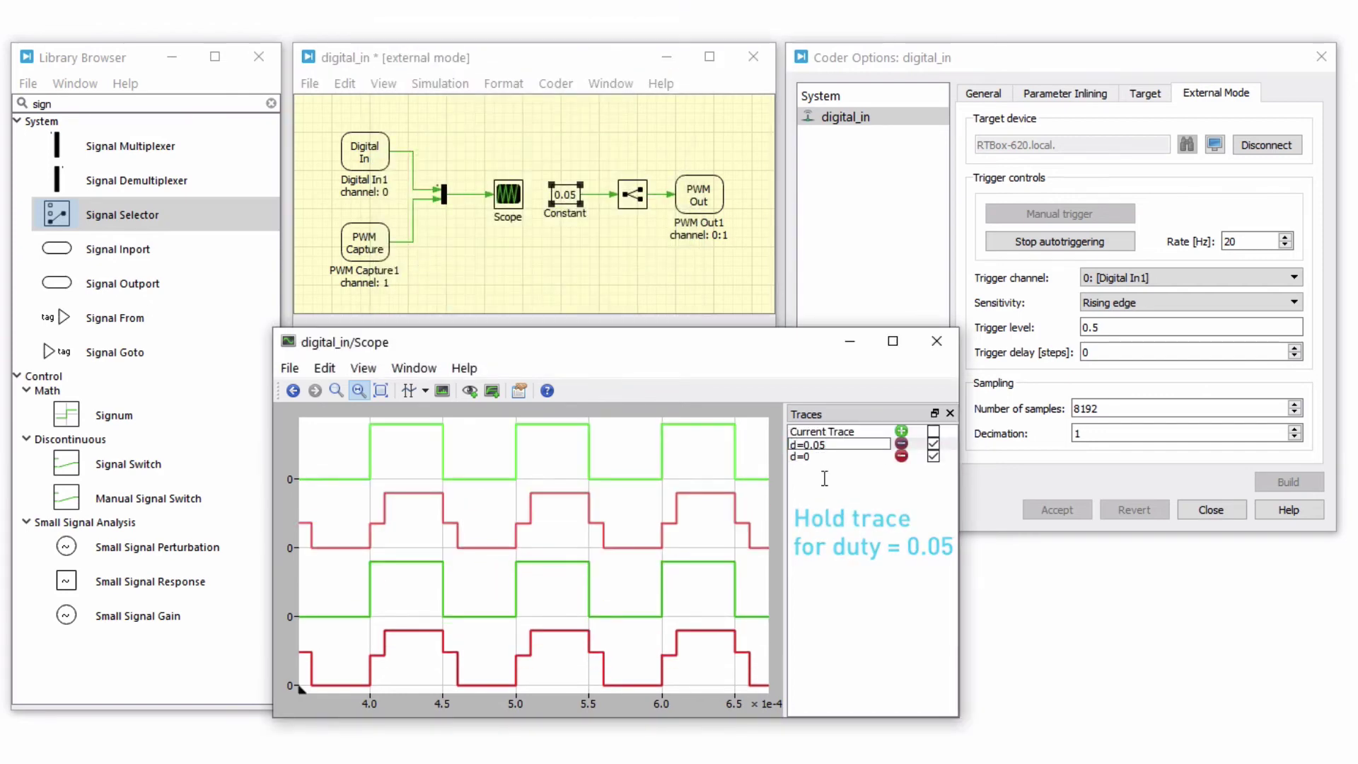
key(Return)
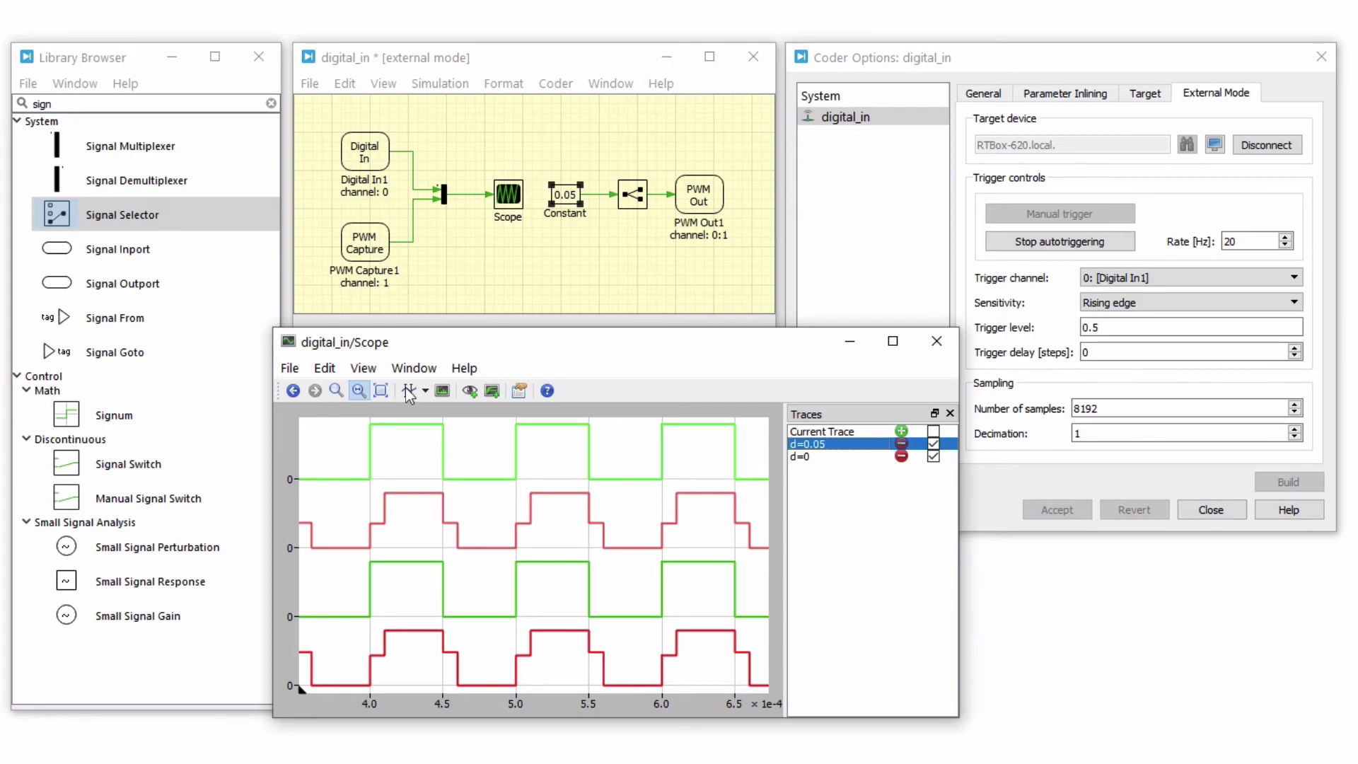
- Enable cursors, hide Digital In1, and turn off Spread signals to overlay the held PWM Capture1 traces
click(409, 390)
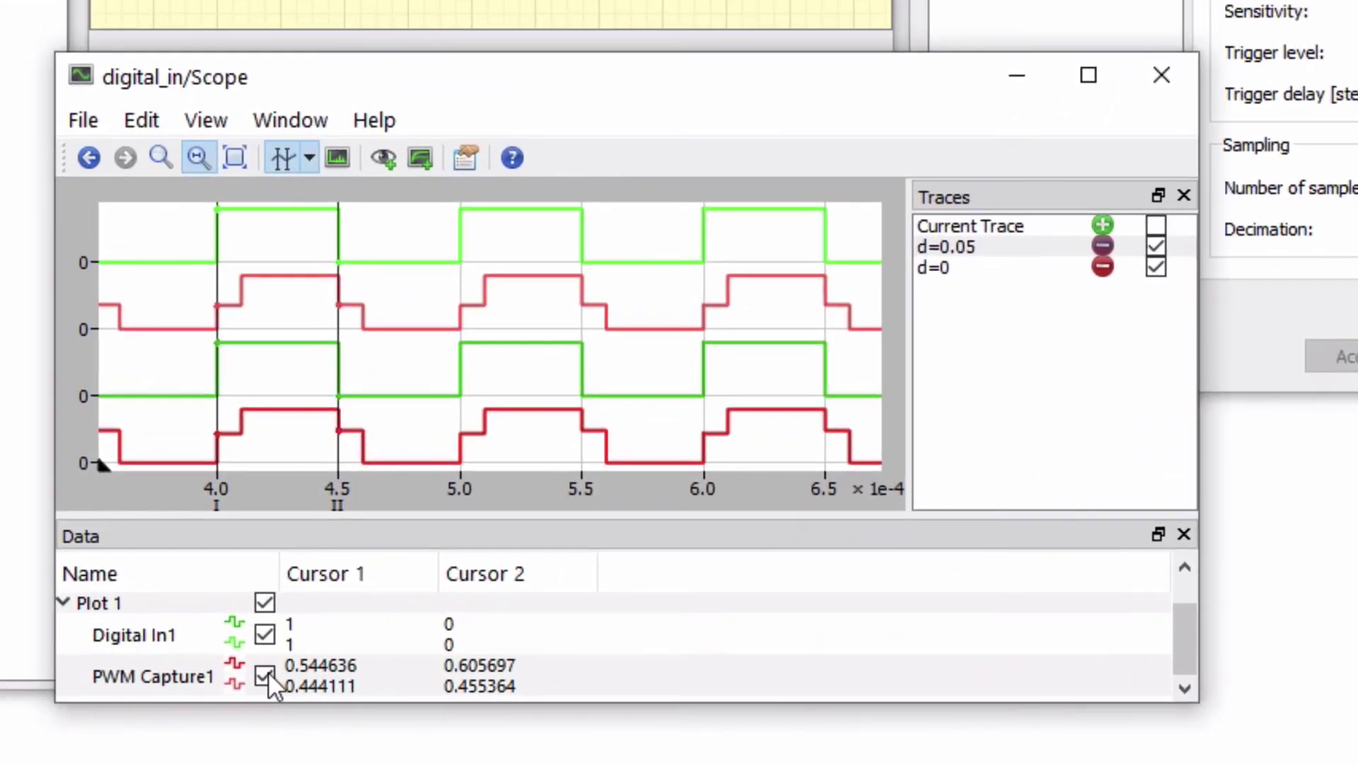
click(268, 675)
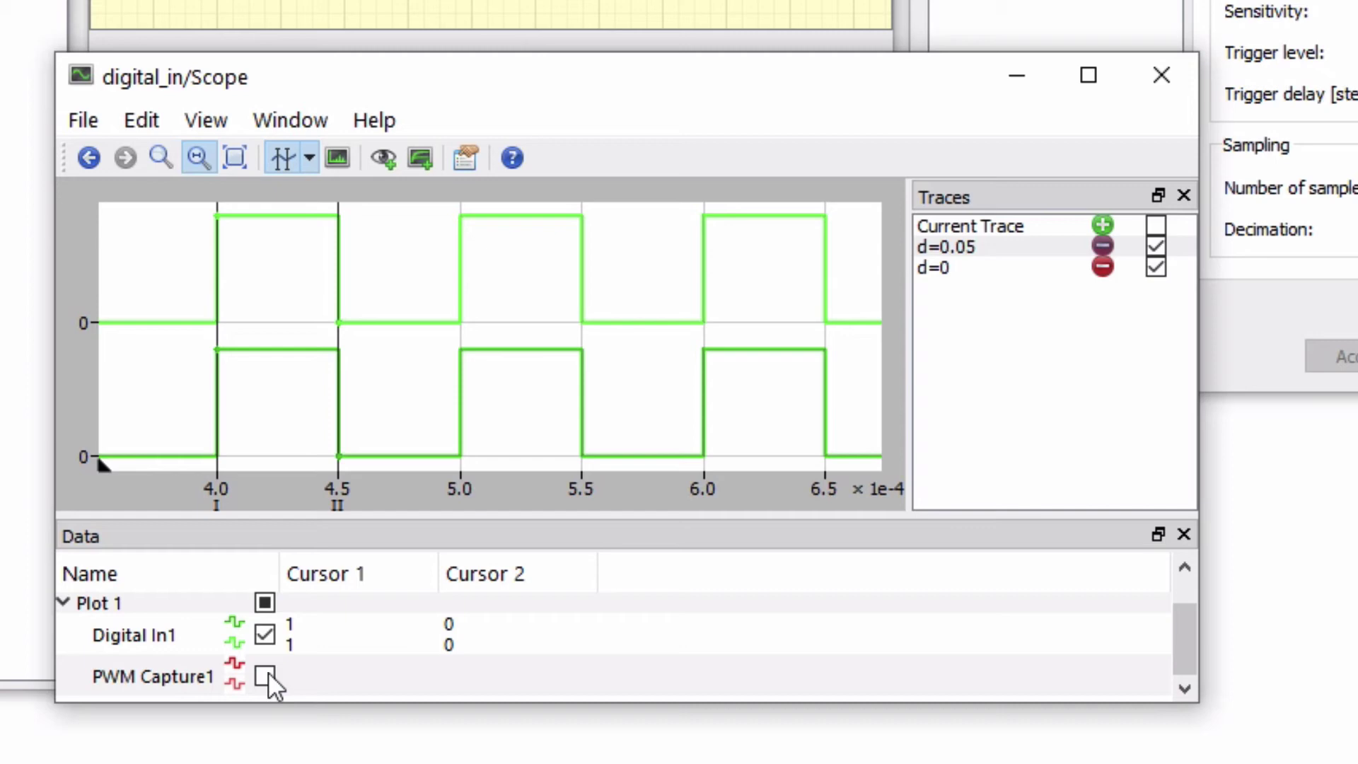
click(266, 676)
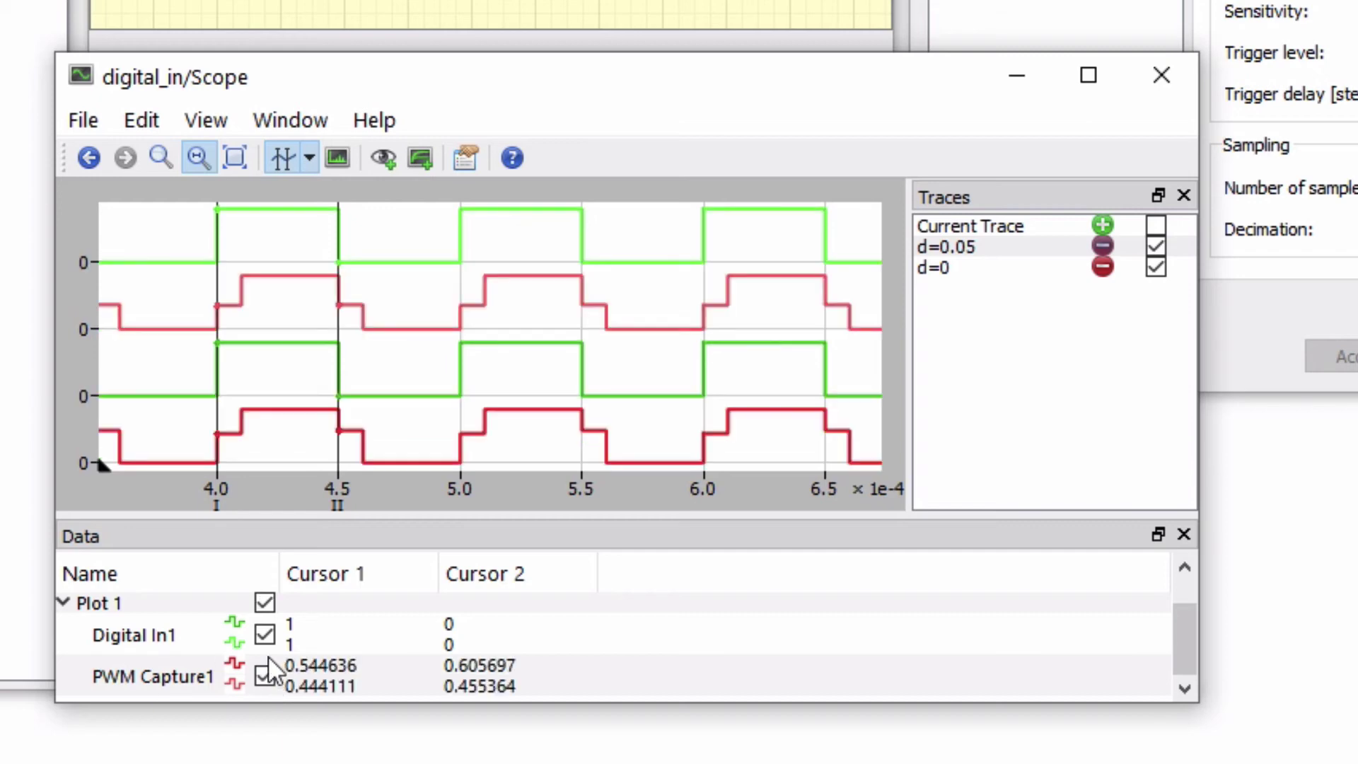
click(266, 636)
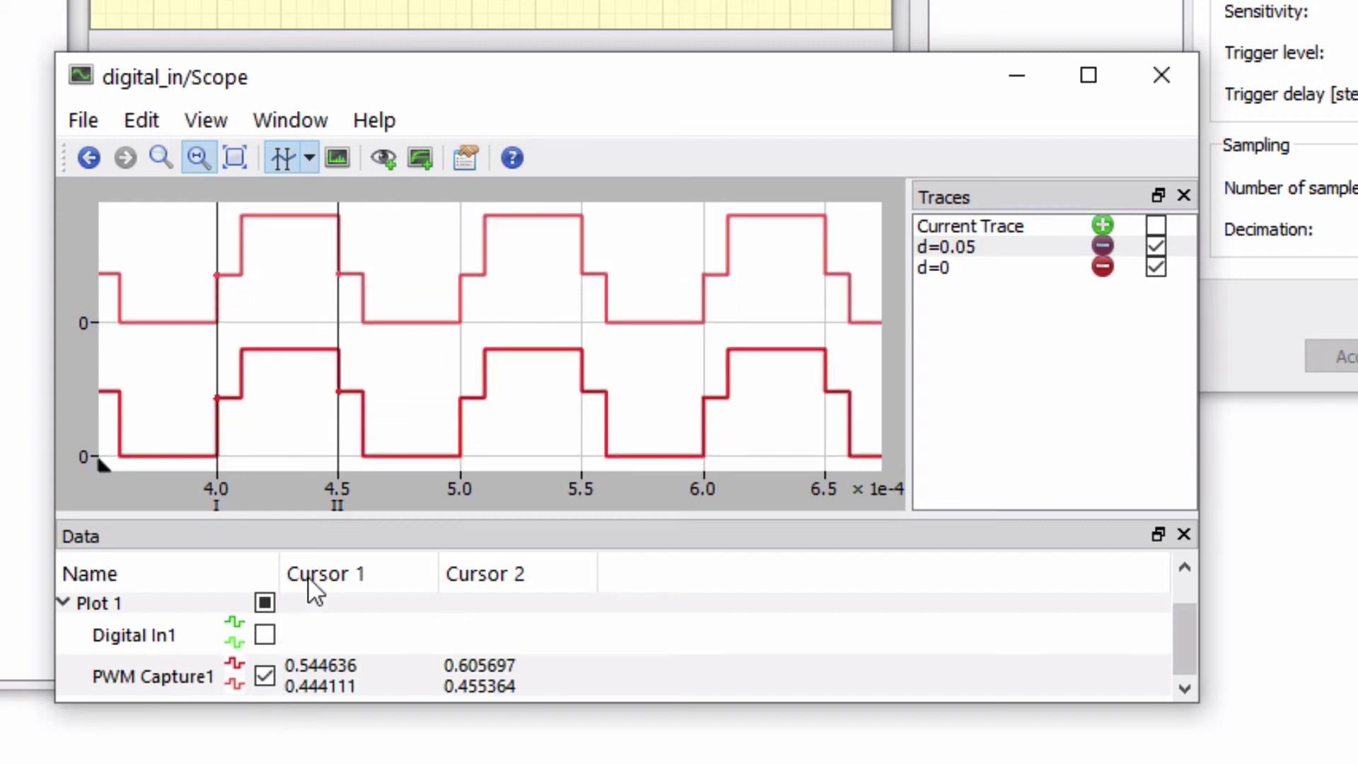
right_click(623, 356)
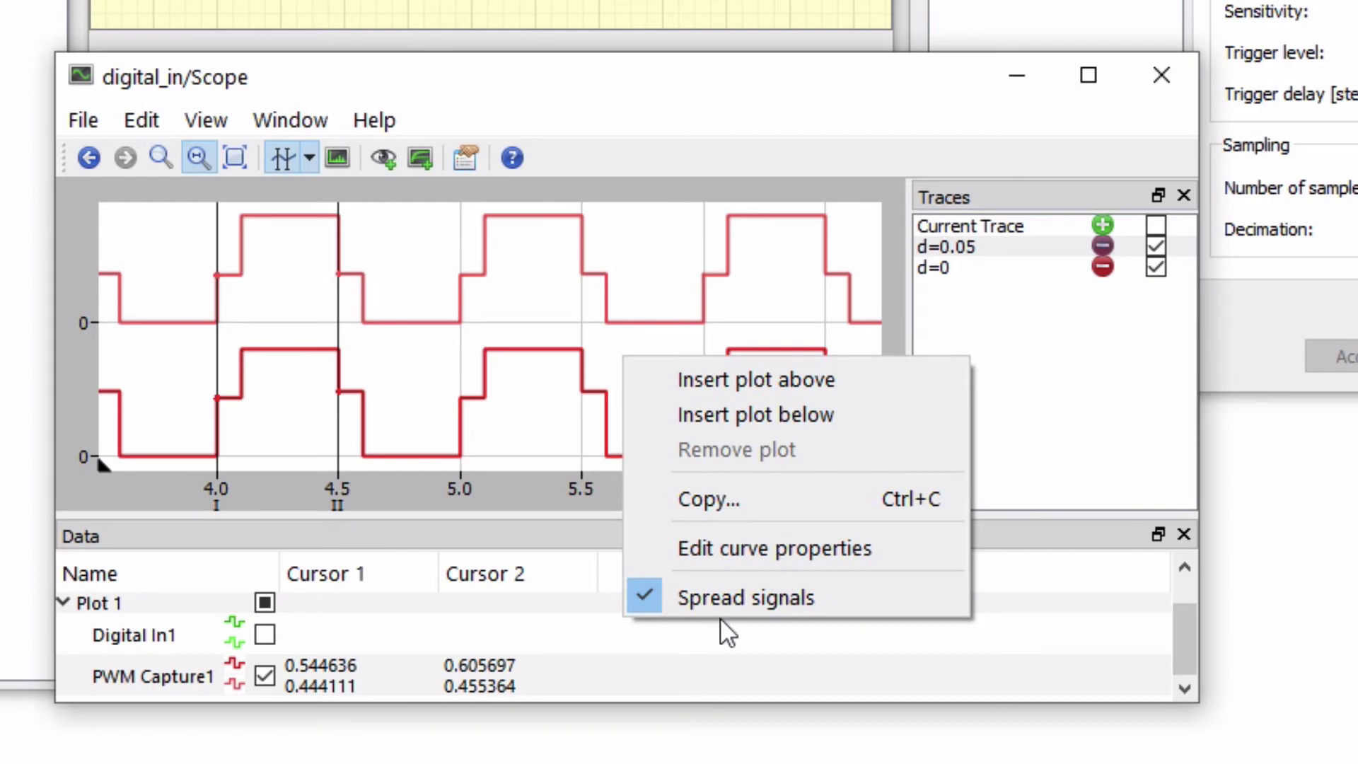
click(720, 598)
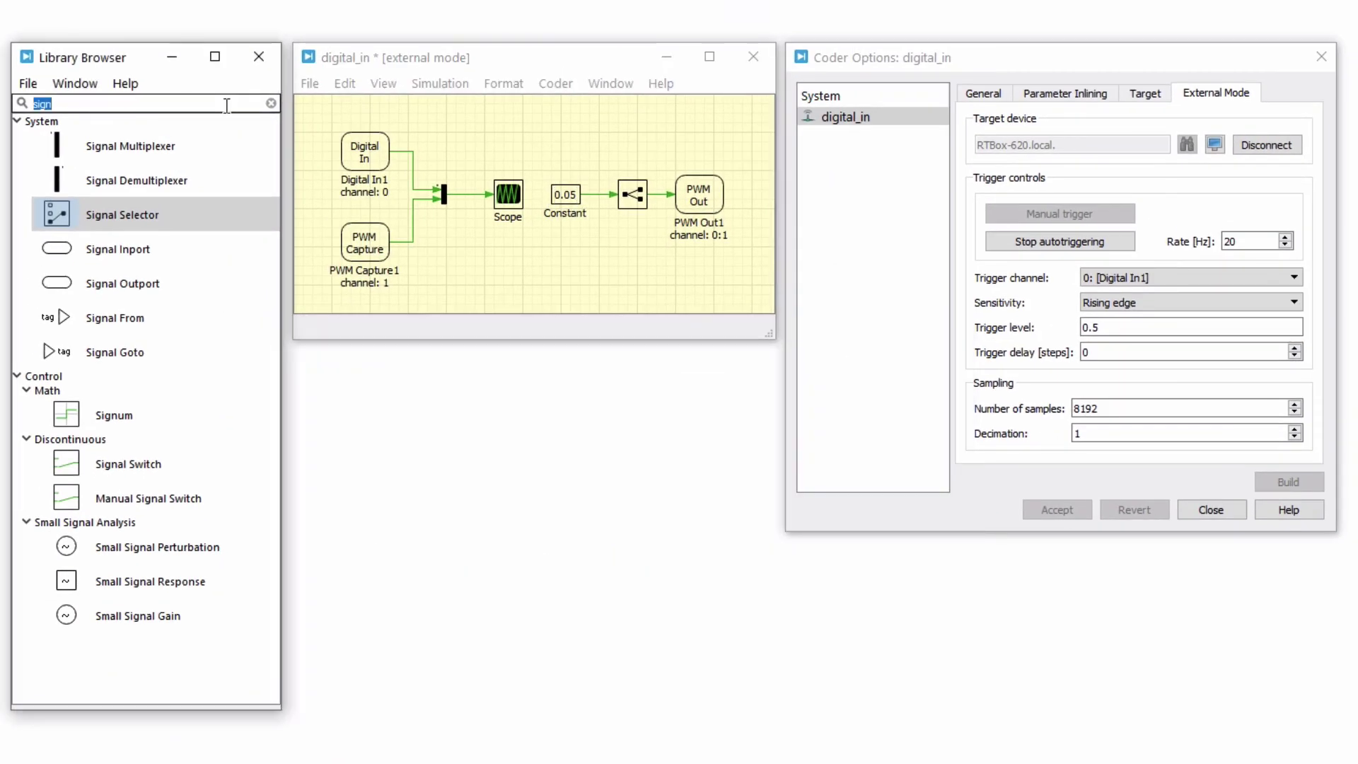
- Clear the library search and expand the Electrical and Power Modules categories
key(BackSpace)
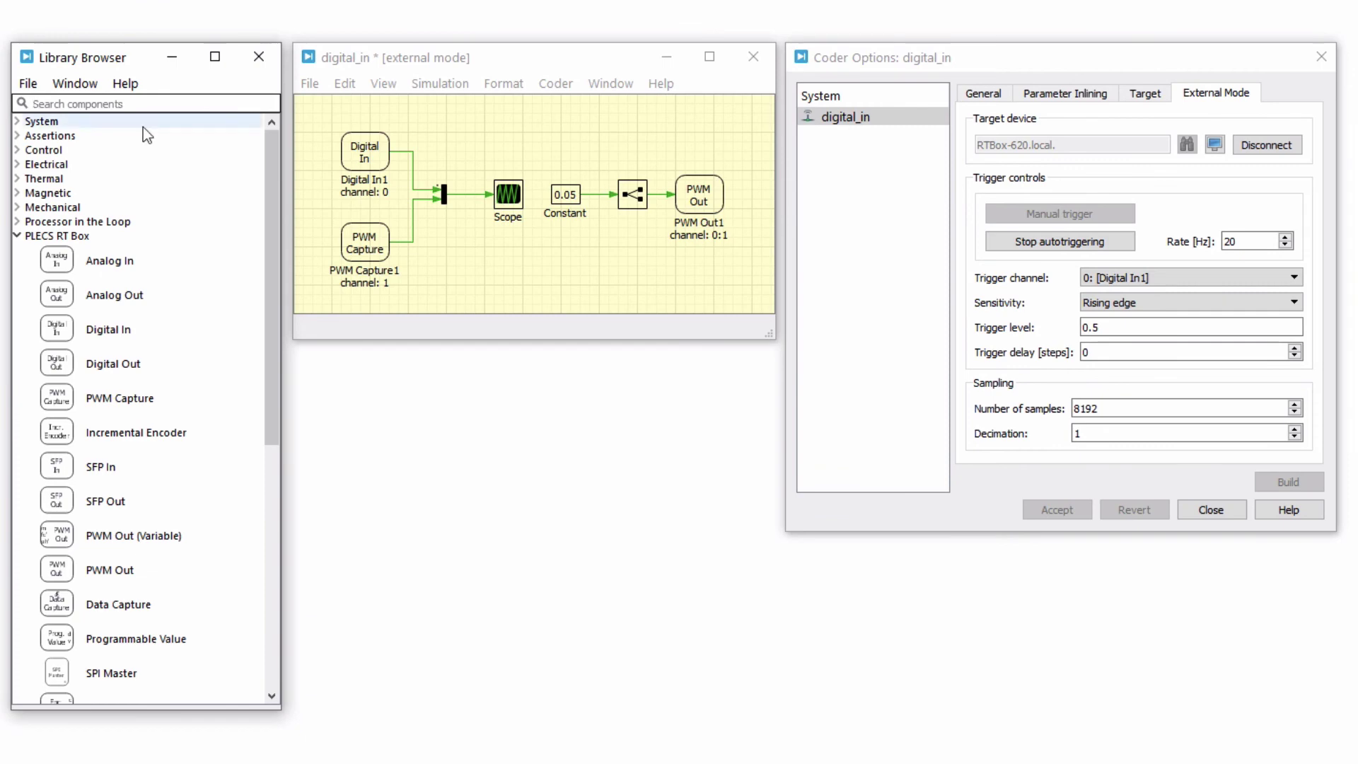
double_click(28, 164)
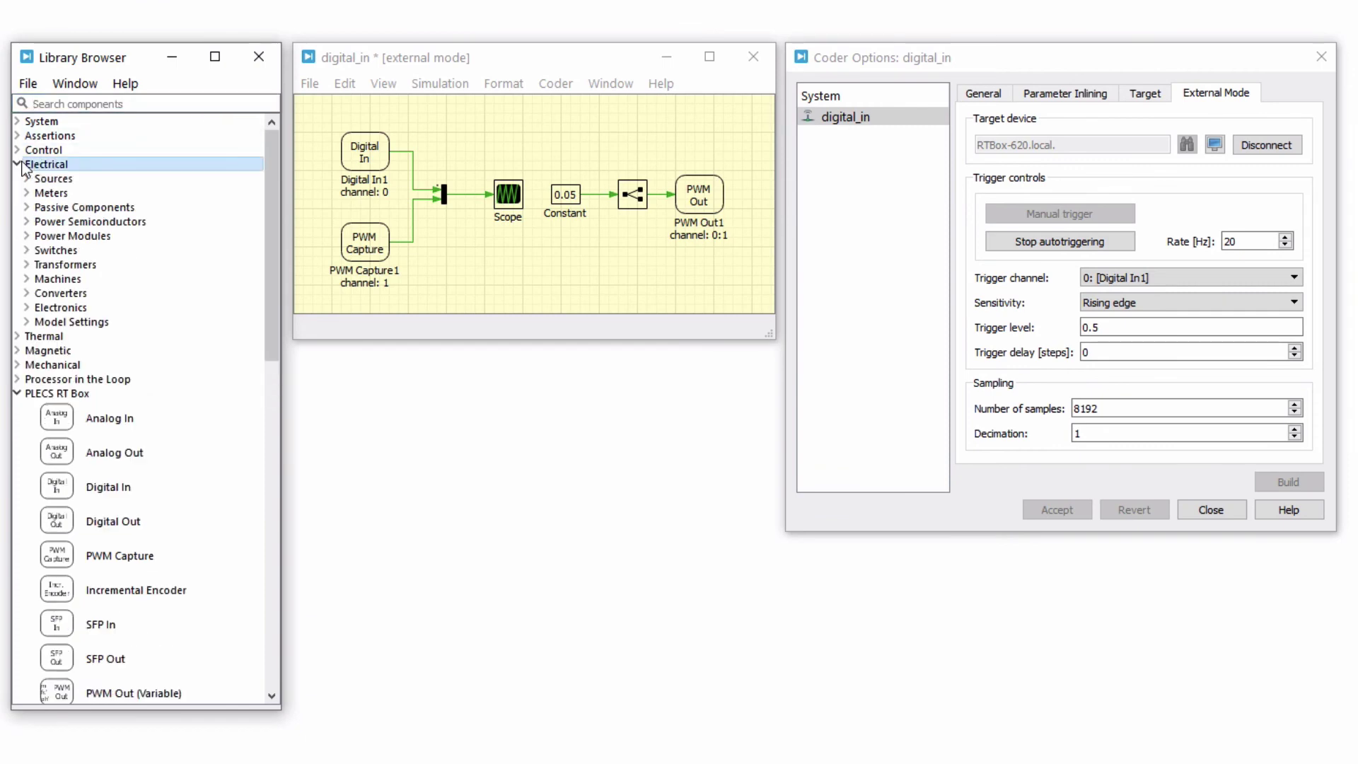
double_click(18, 235)
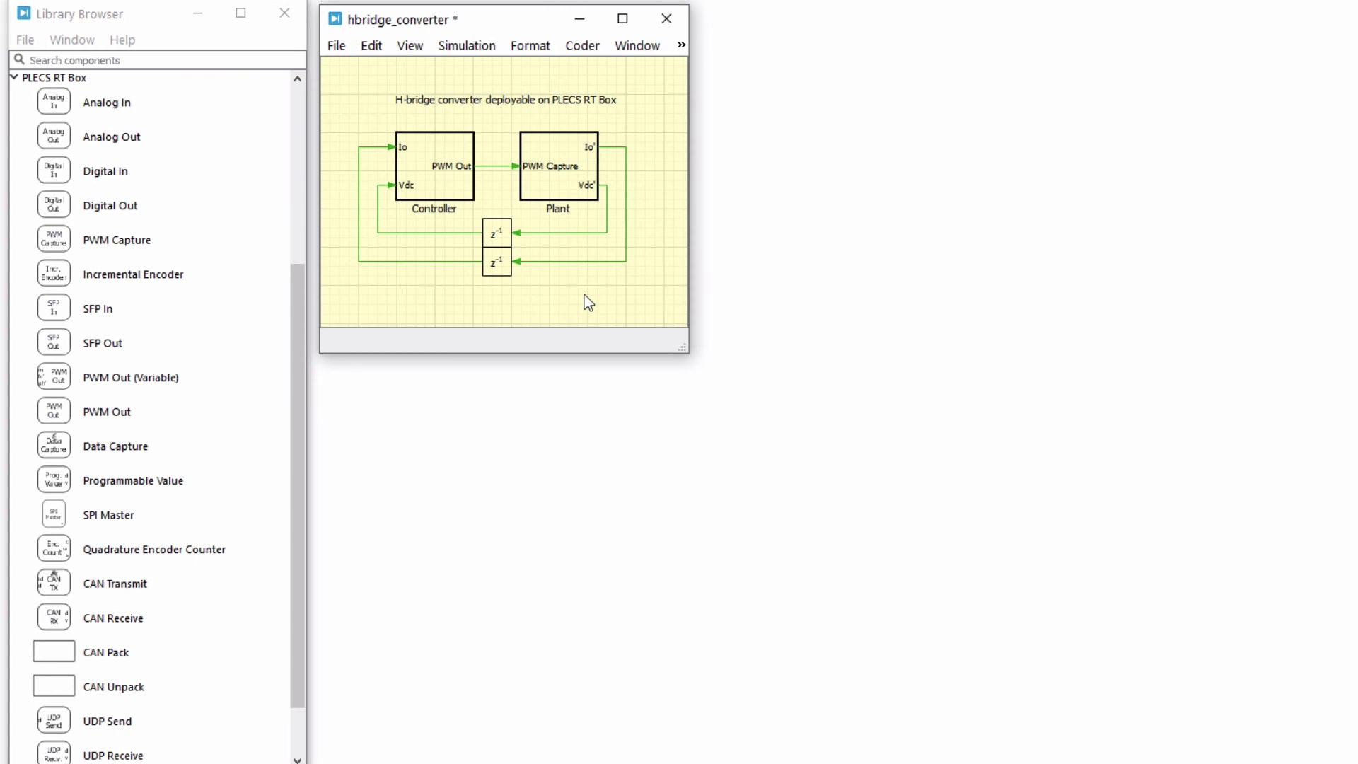
- Open the Plant subsystem and look under the PWM Capture block's mask at its internal schematic
double_click(576, 196)
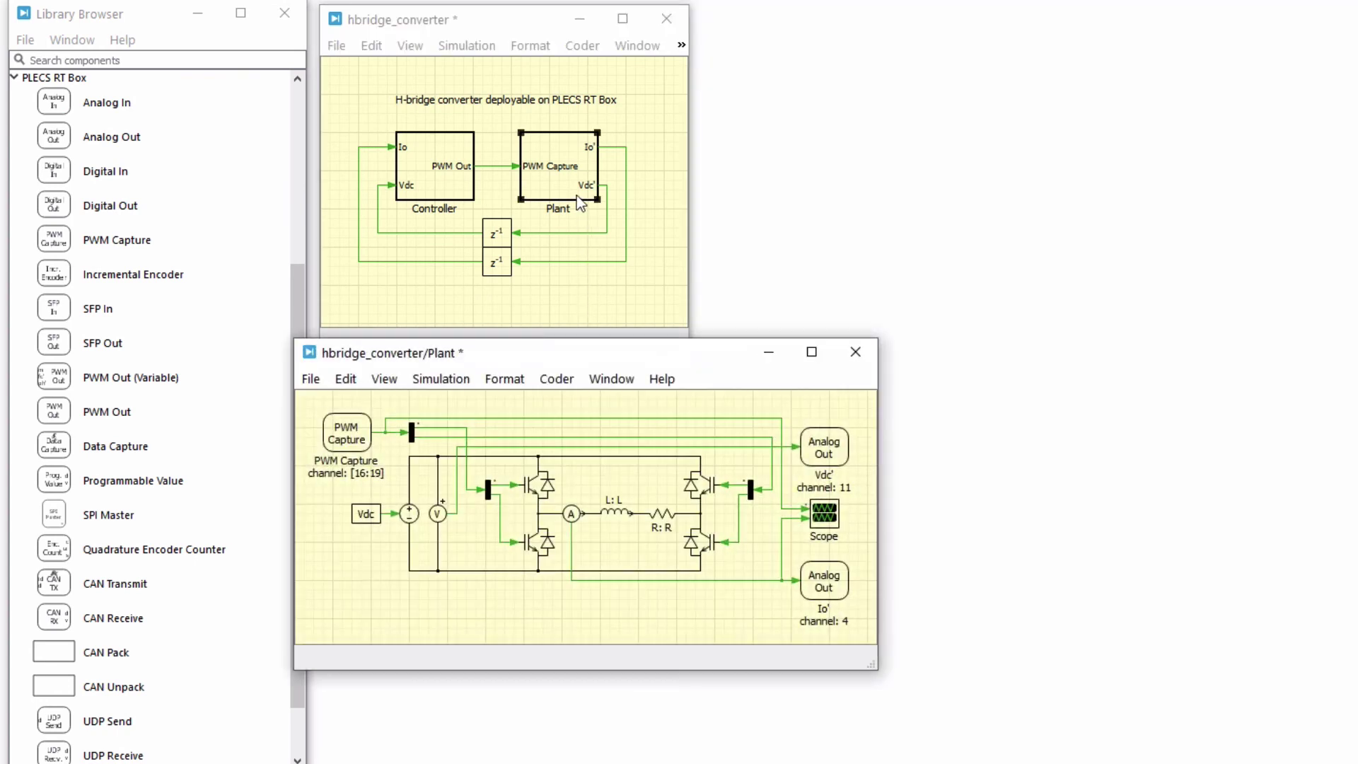
click(363, 431)
right_click(353, 440)
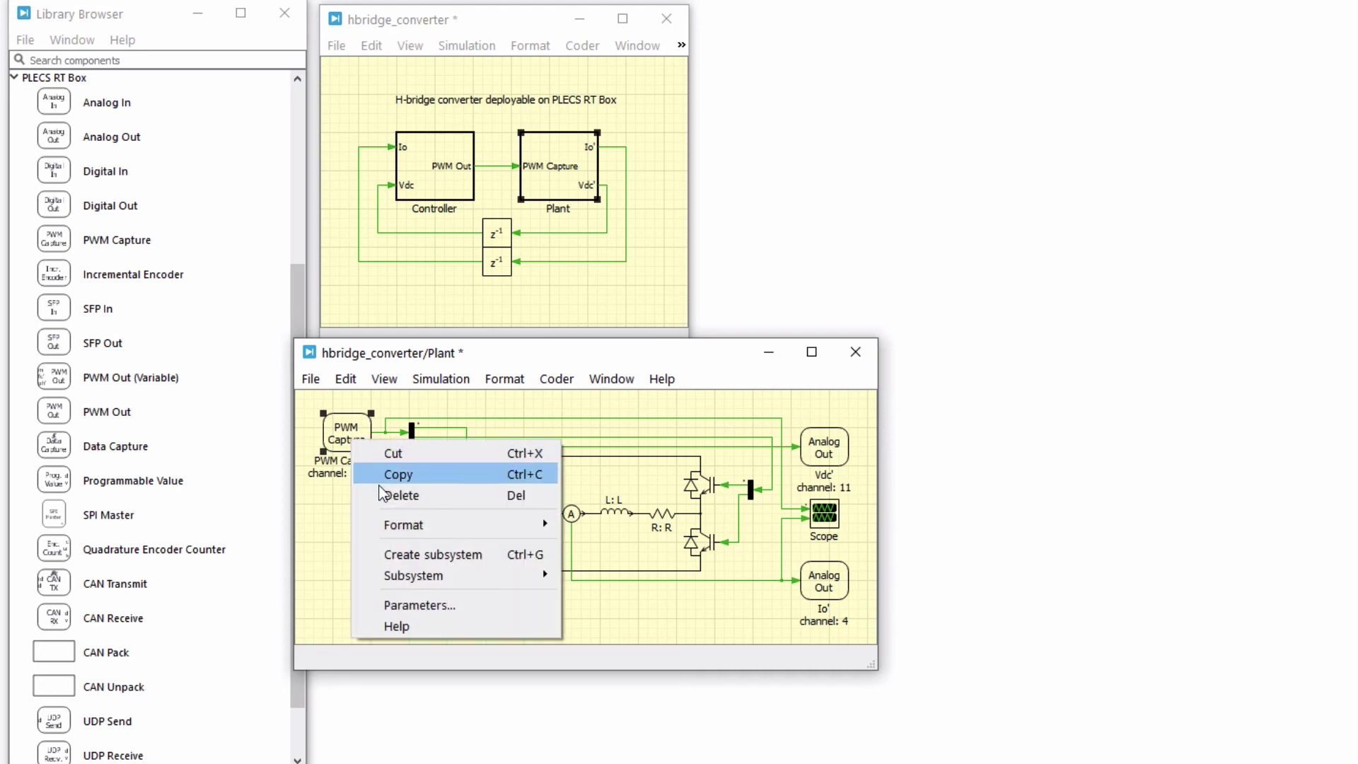
mouse_move(508, 576)
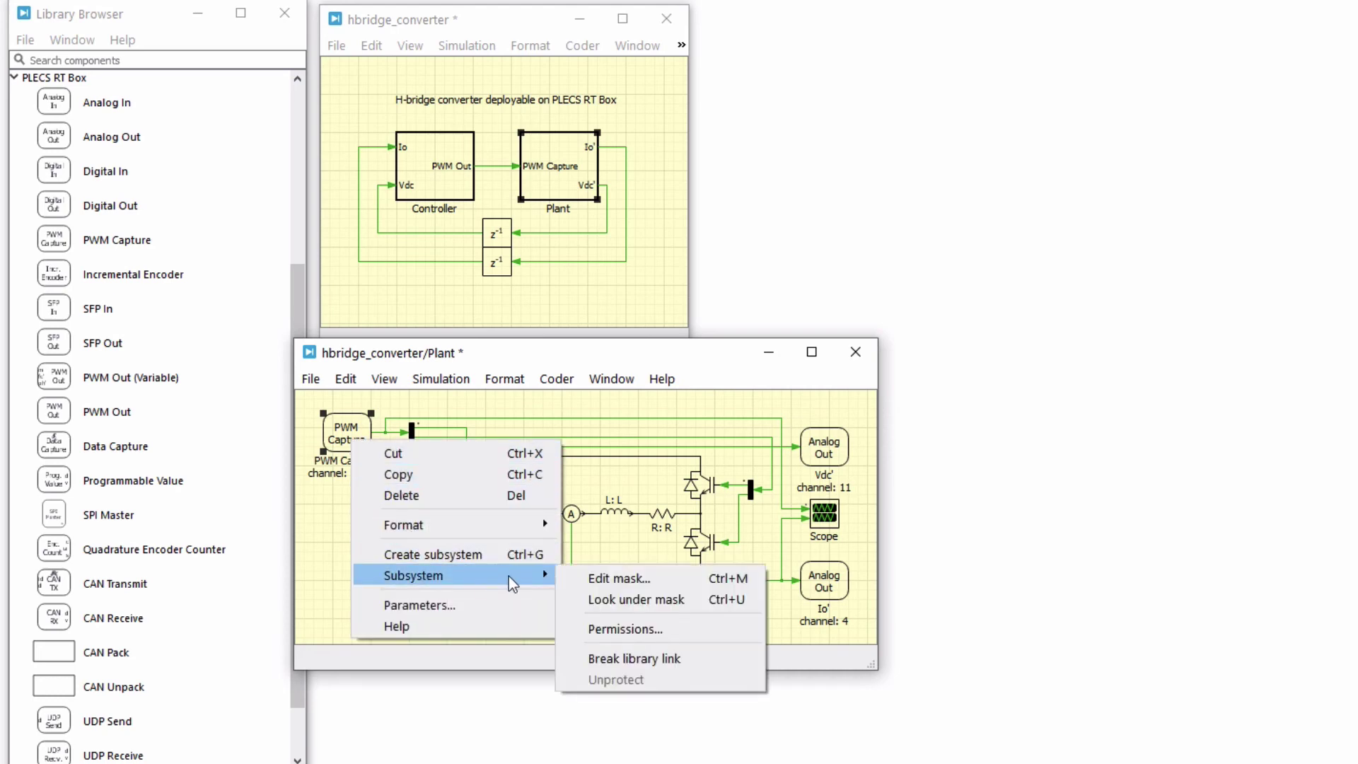
click(604, 600)
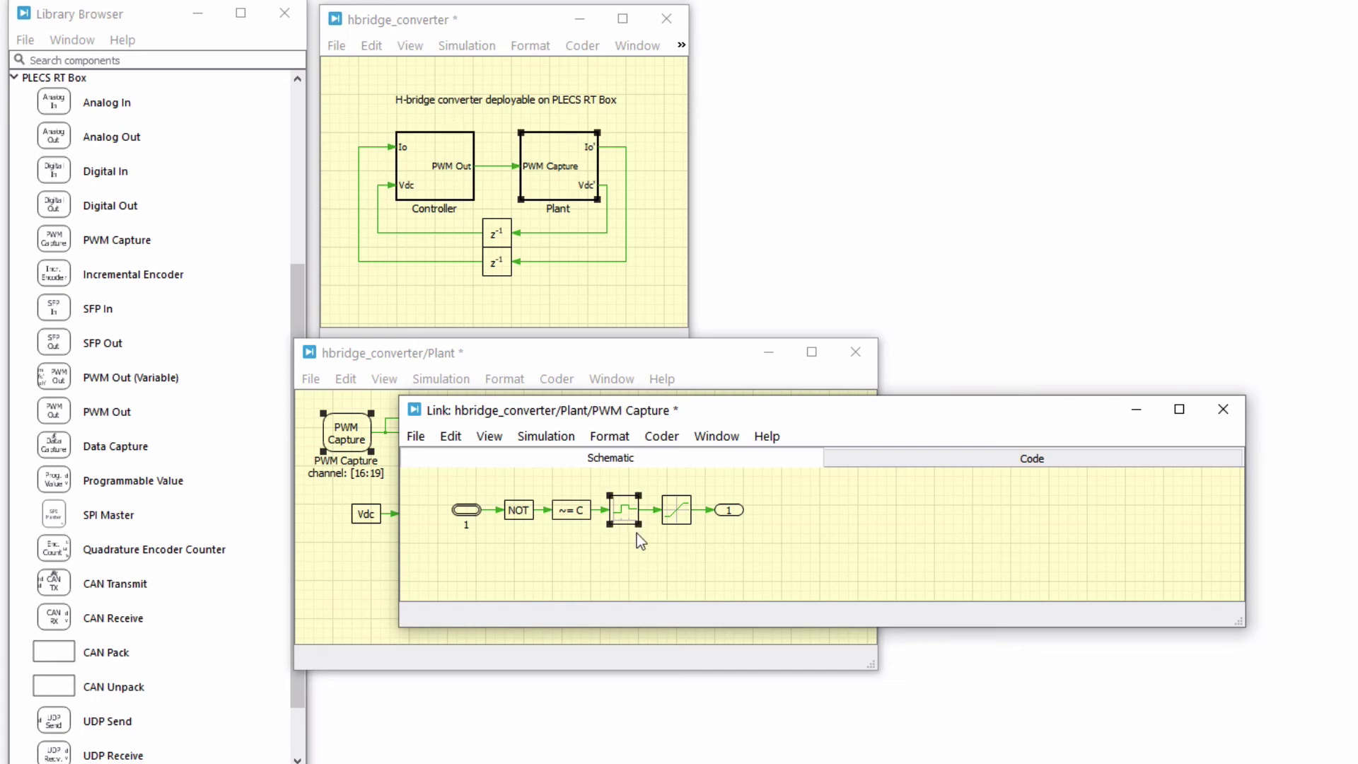
- Review the PWM Capture parameters, noting the 2e-6 offline averaging interval, and select the left IGBT leg
double_click(362, 442)
click(478, 614)
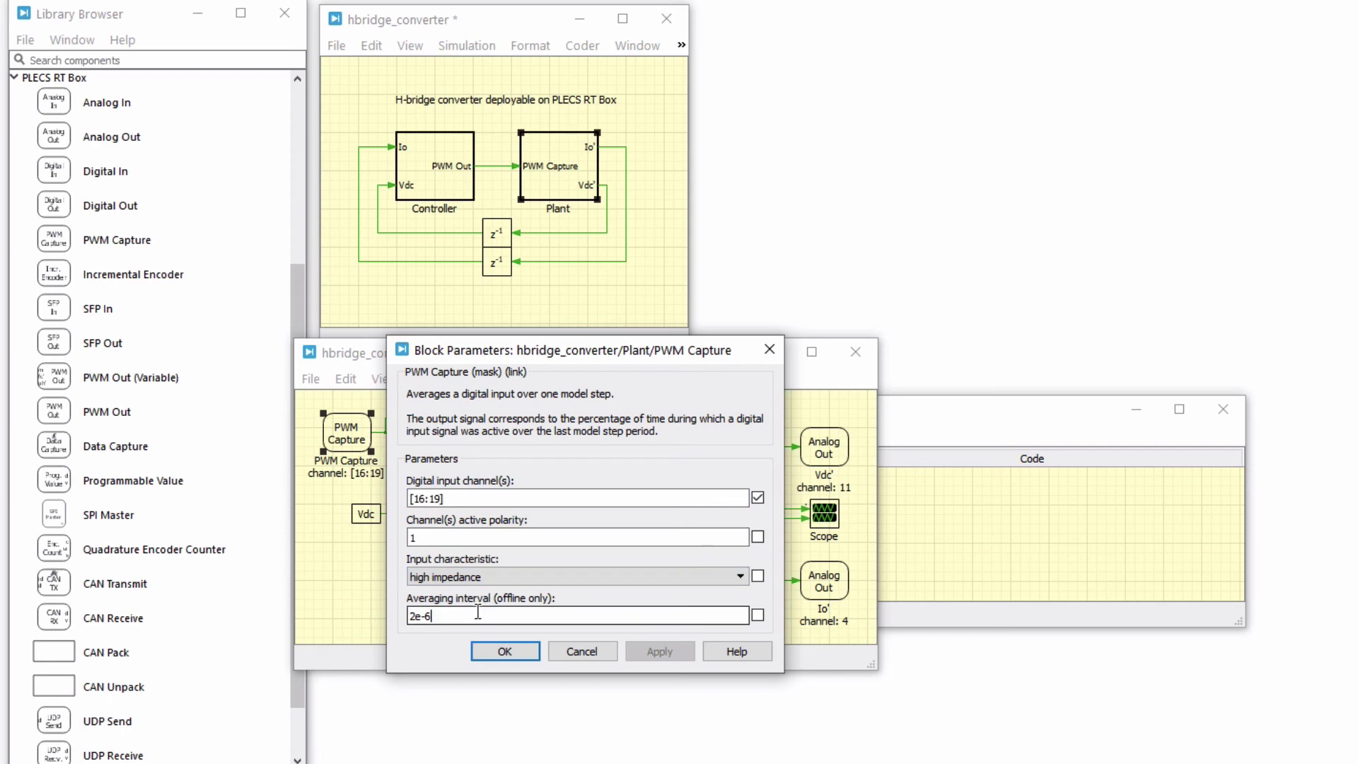
click(516, 654)
click(546, 529)
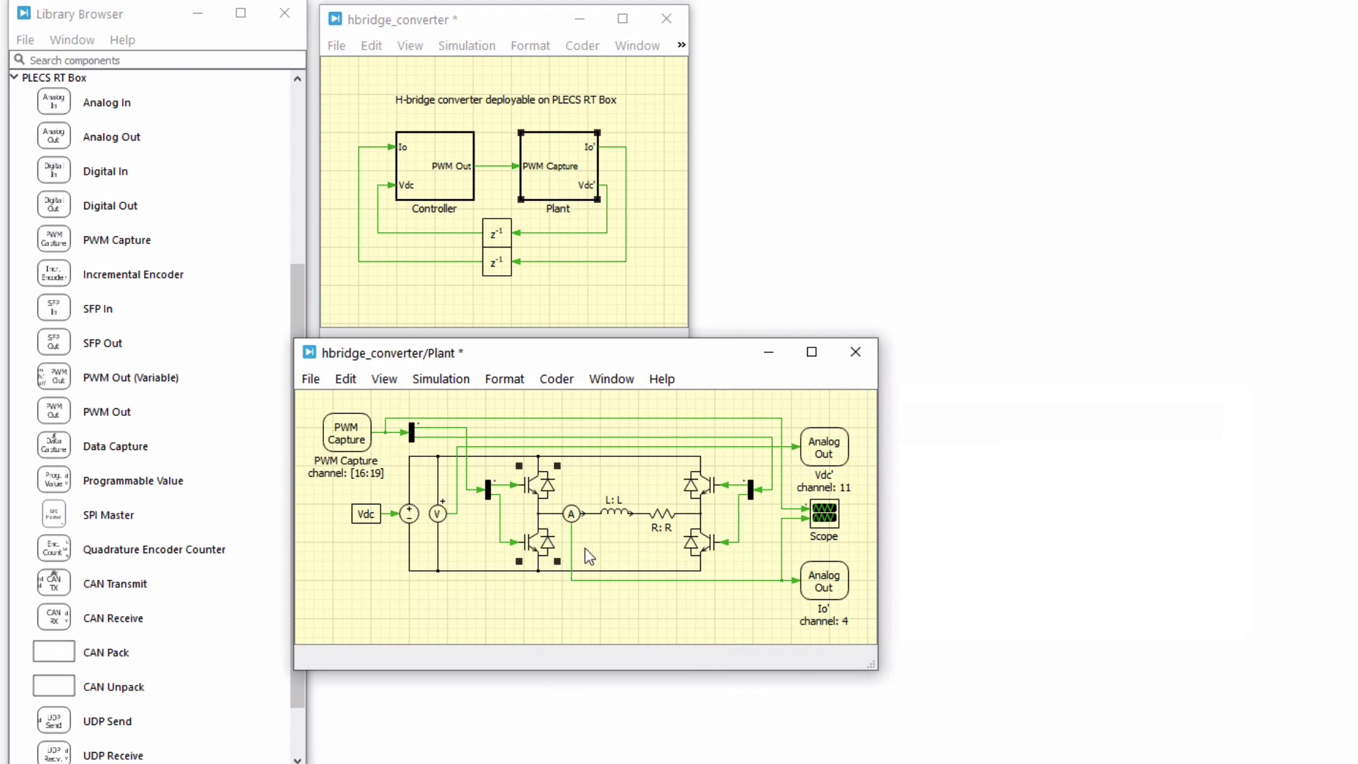
- Inspect the HB1 half-bridge leg's internal model, close it, and start the hbridge_converter simulation
right_click(550, 540)
mouse_move(683, 678)
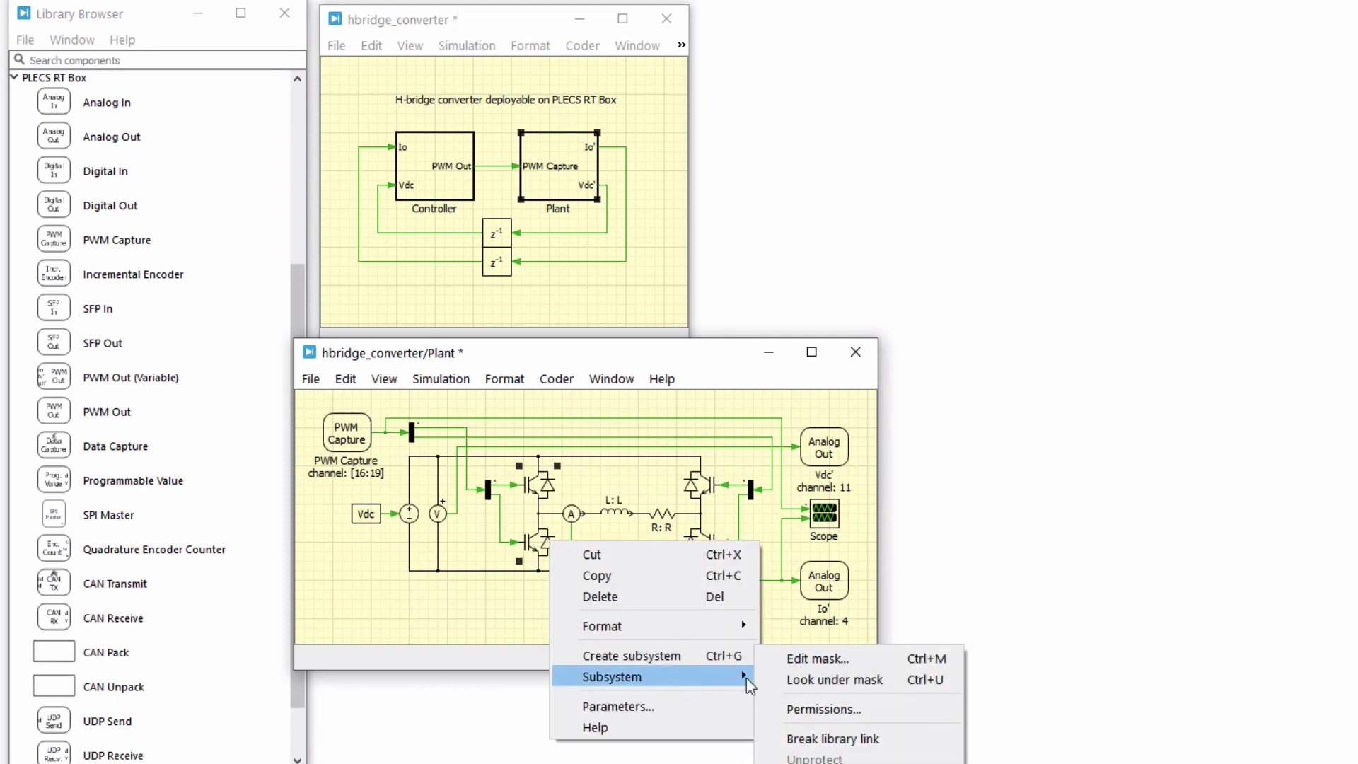
click(804, 680)
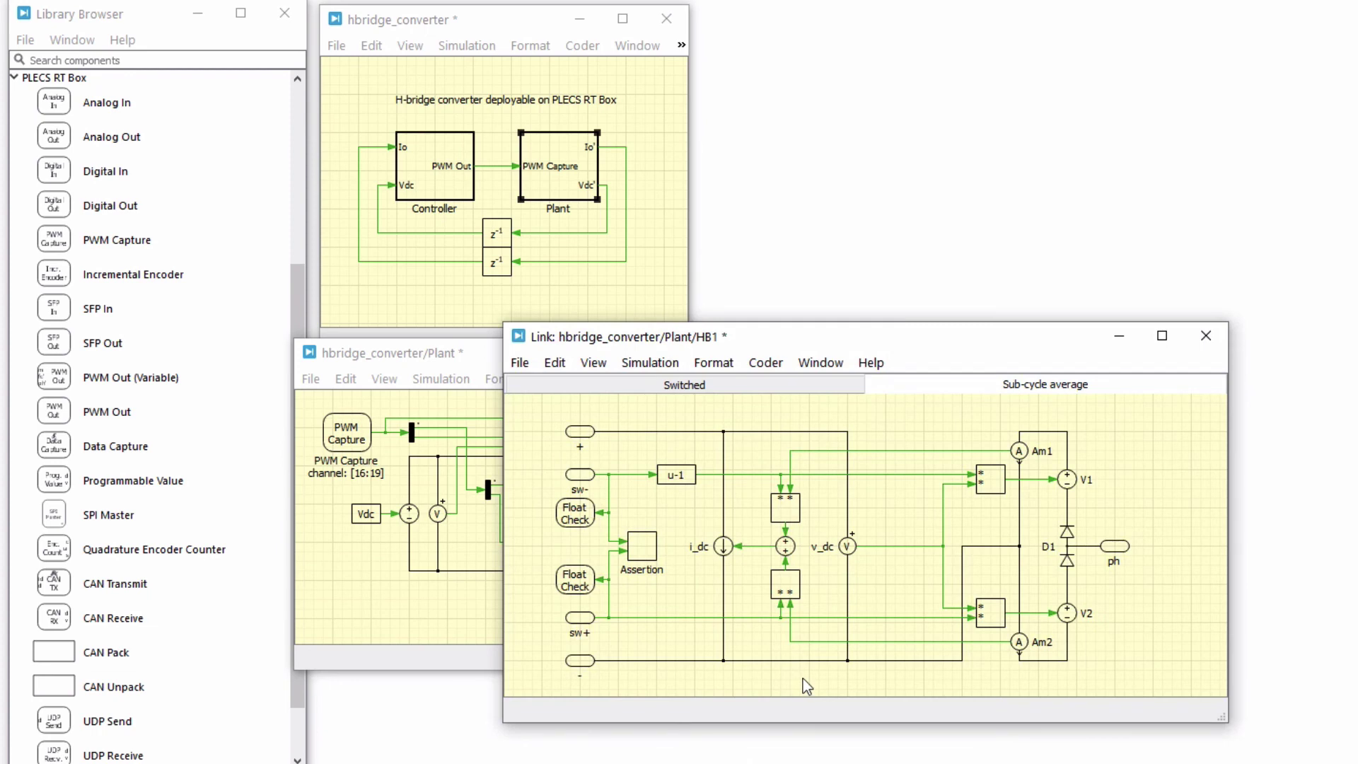
click(1205, 335)
click(454, 44)
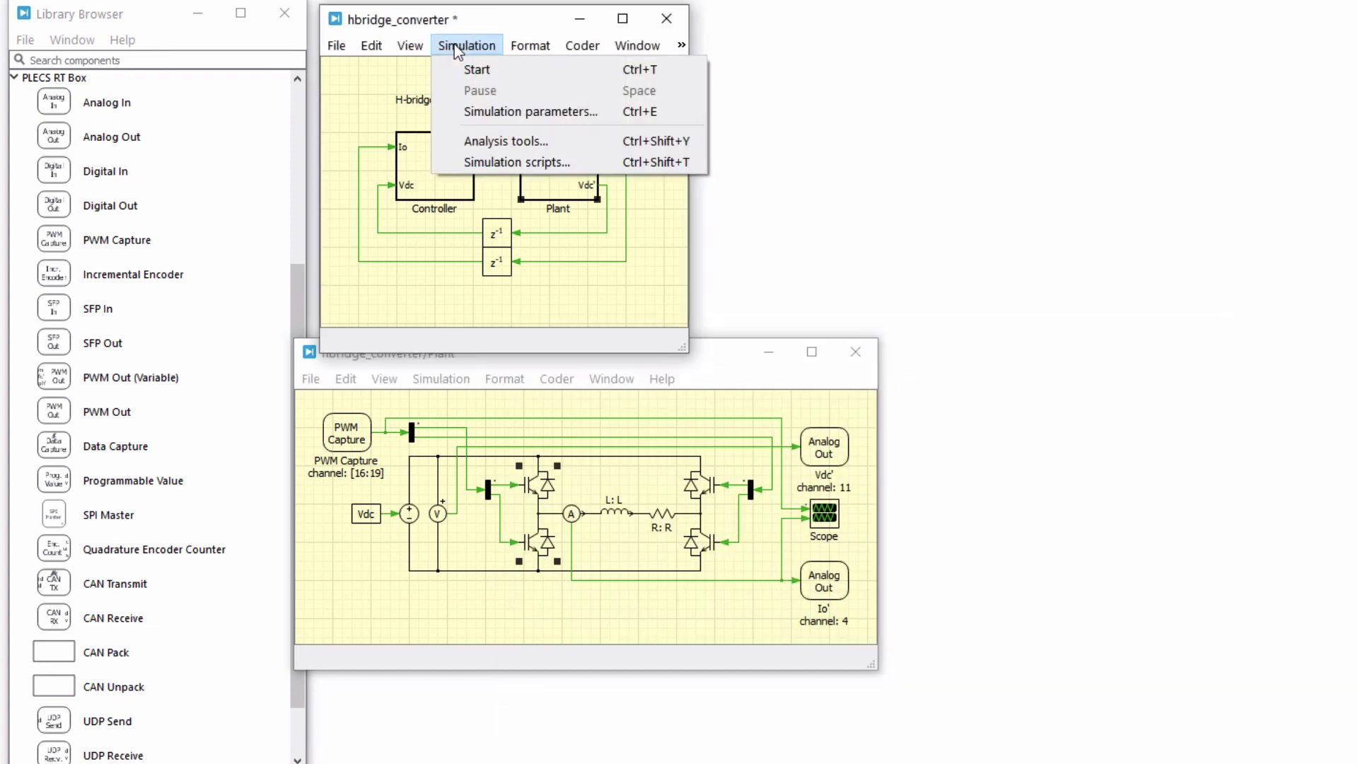
click(474, 70)
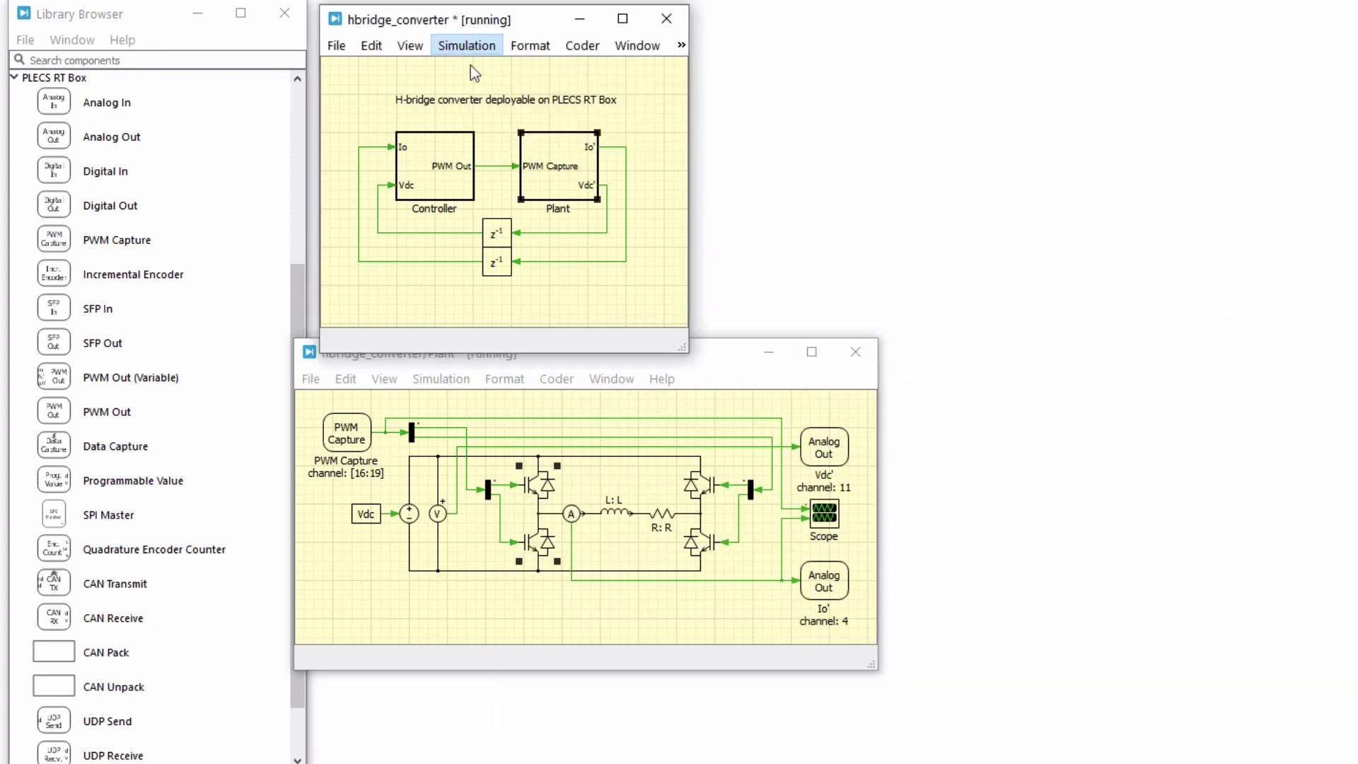
- Open the Plant Scope with cursors 2e-6 s apart and select the PWM Capture and switch-leg blocks
double_click(825, 514)
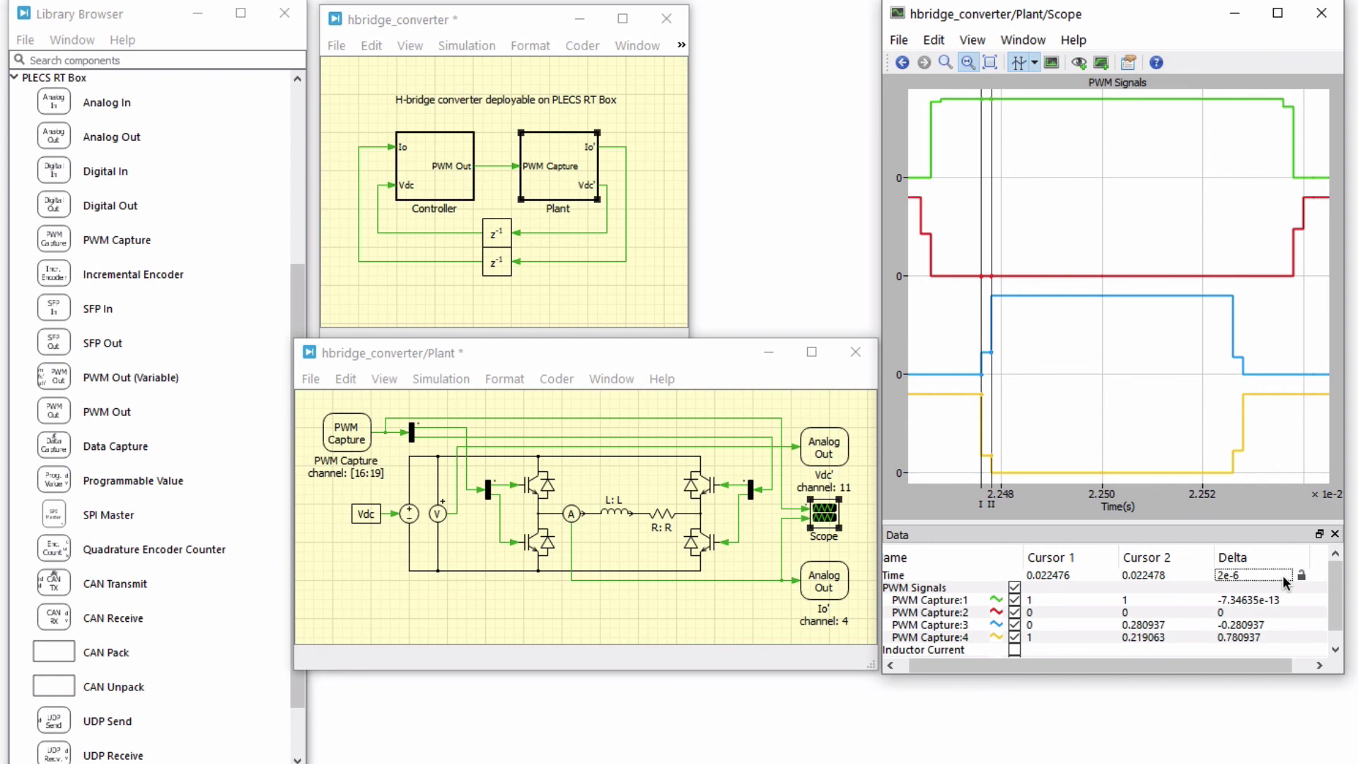
key(Return)
click(244, 157)
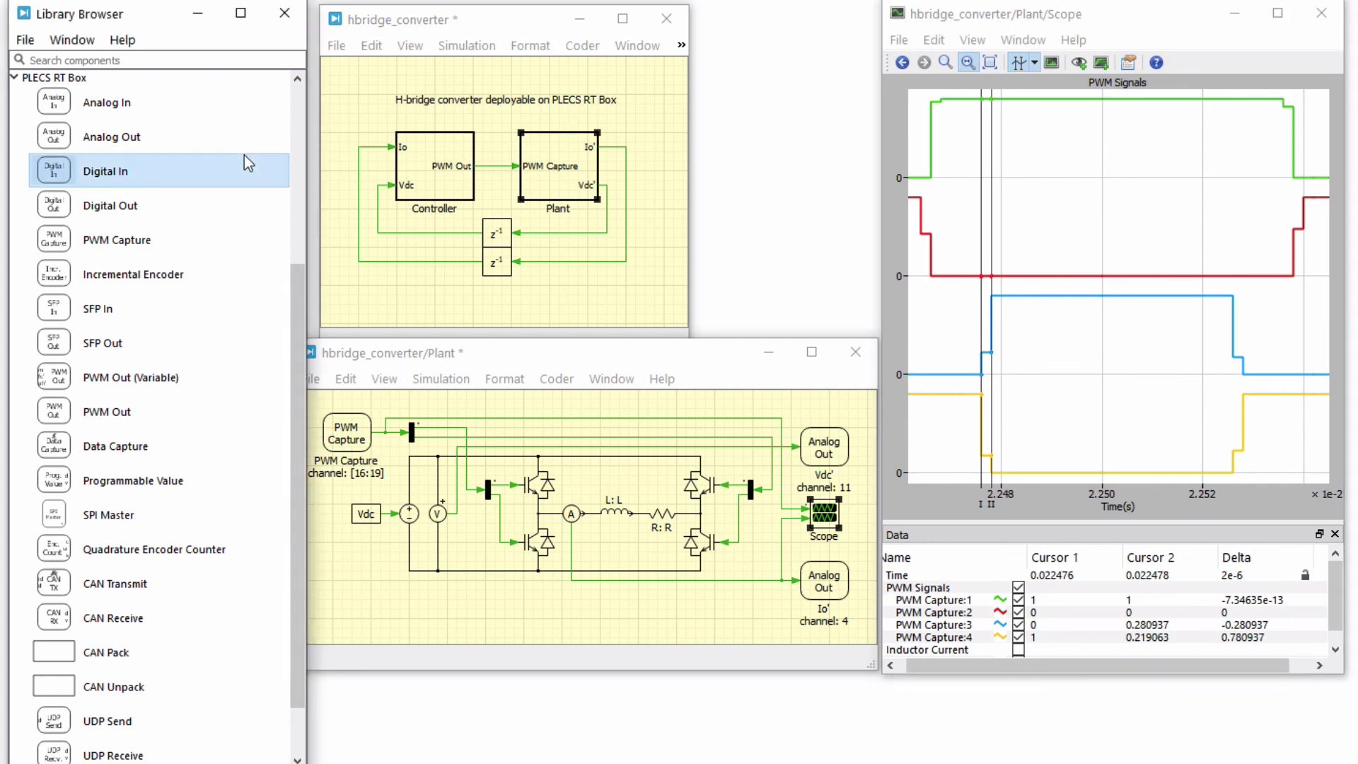
click(236, 238)
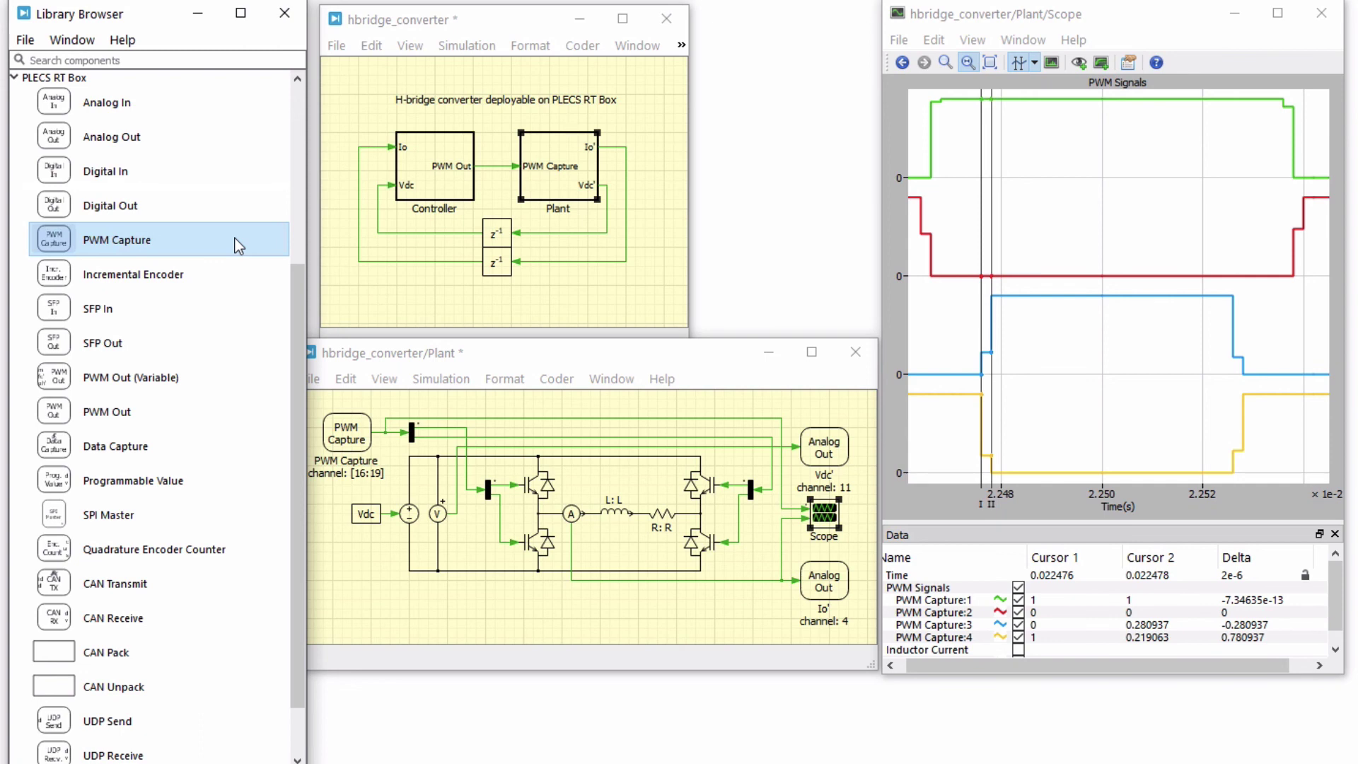
click(360, 423)
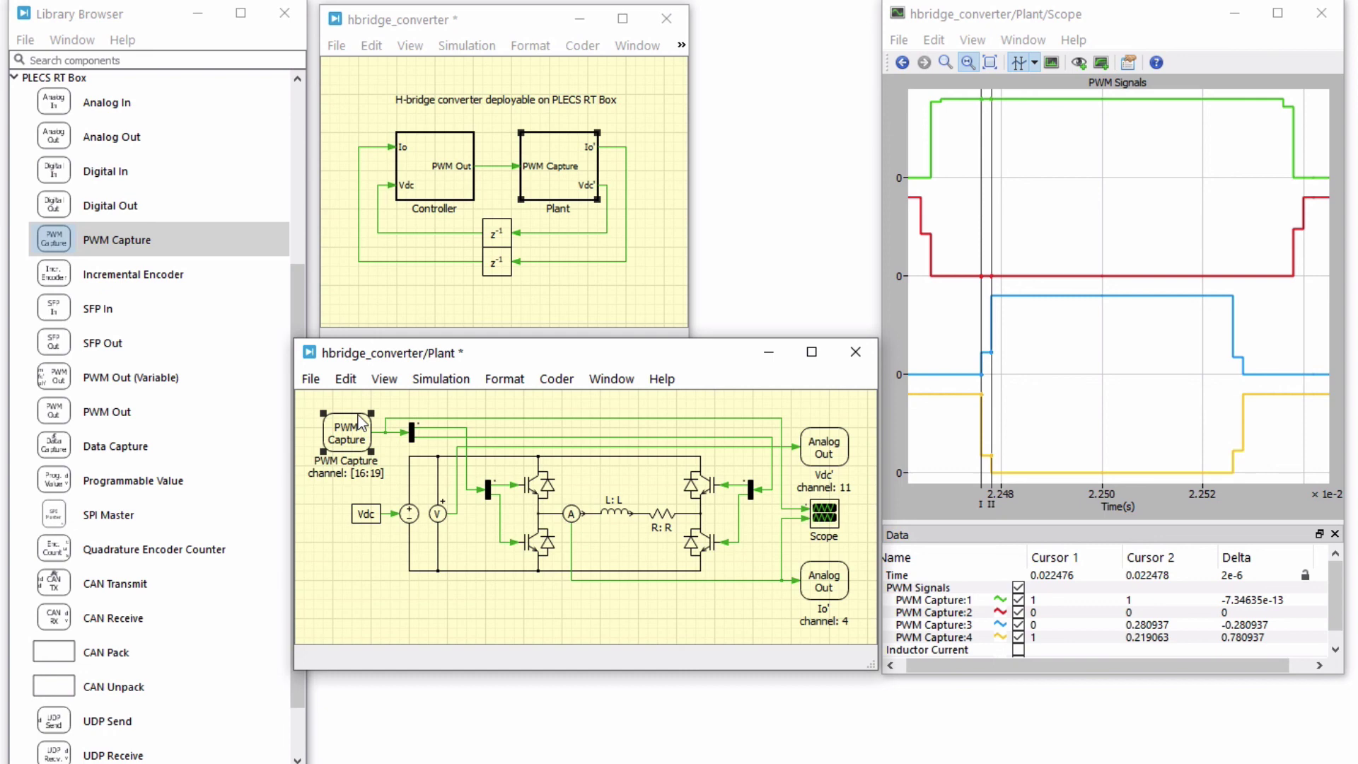
click(544, 521)
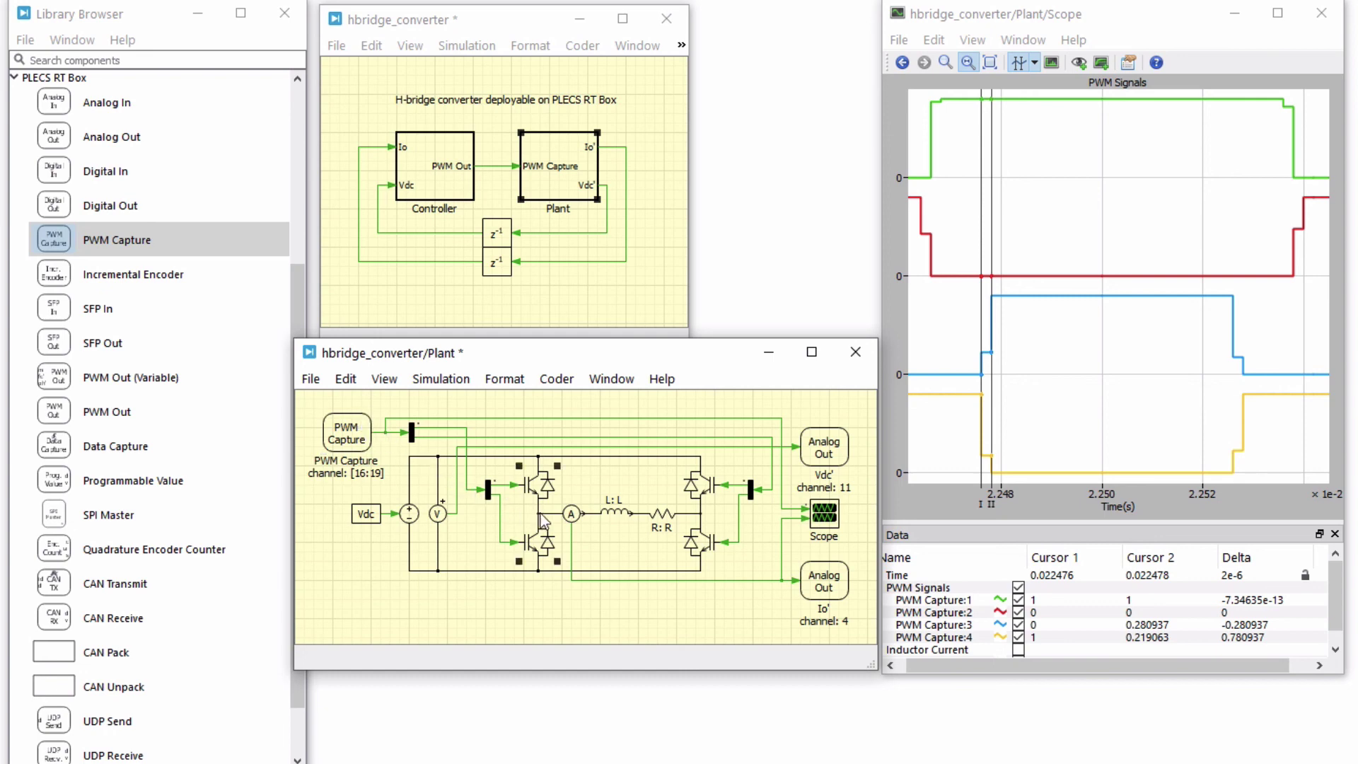